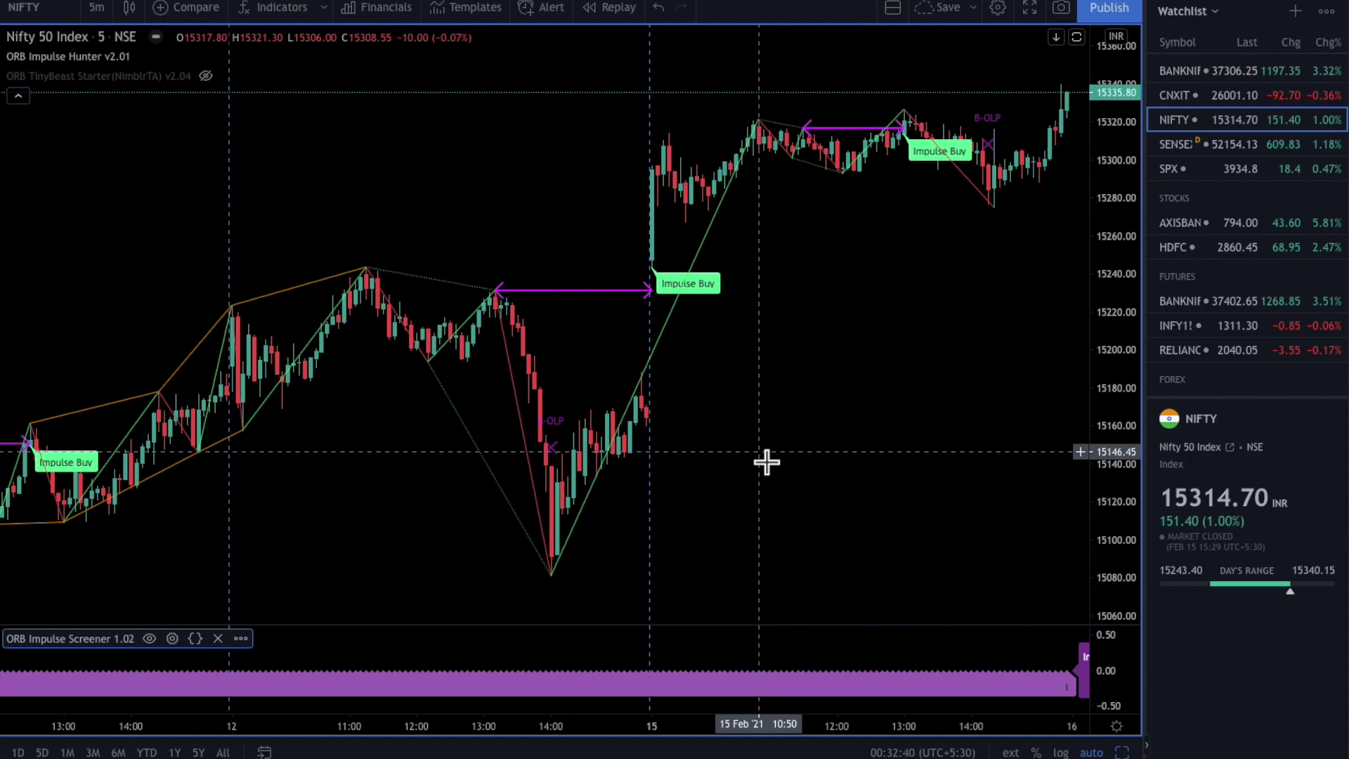
# Step: Restore the maximized NIFTY chart to the two-chart layout with the DIVIS LABORATORIE chart
pyautogui.moveTo(486, 671)
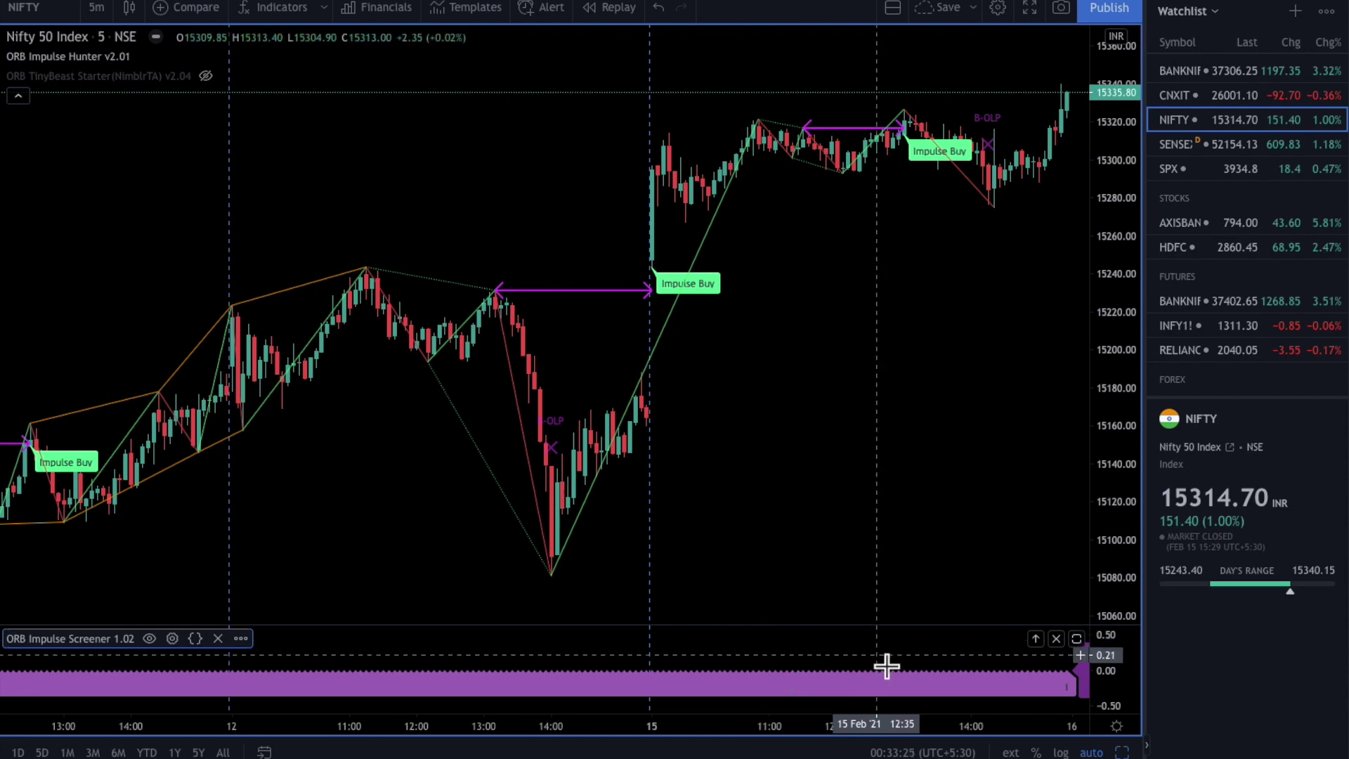
pyautogui.moveTo(996, 668); pyautogui.dragTo(783, 668)
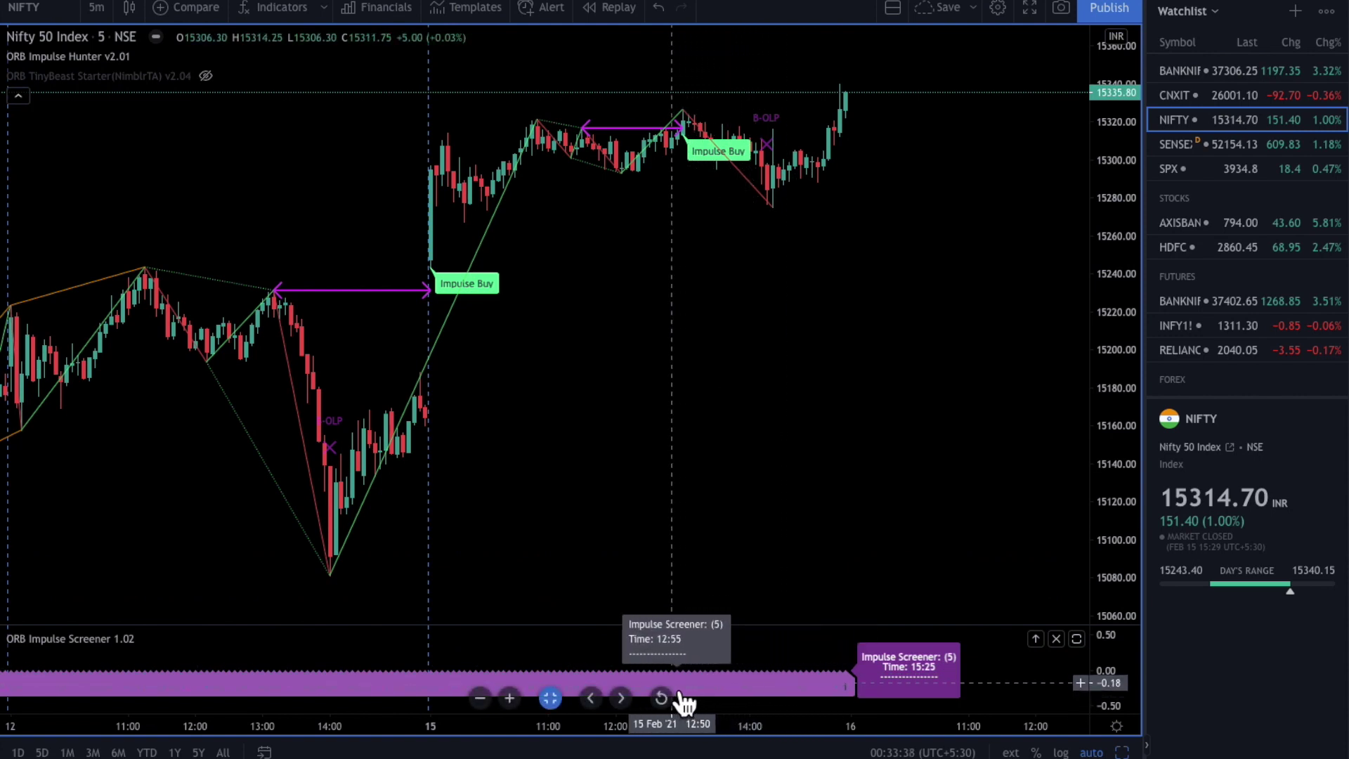
pyautogui.moveTo(105, 692)
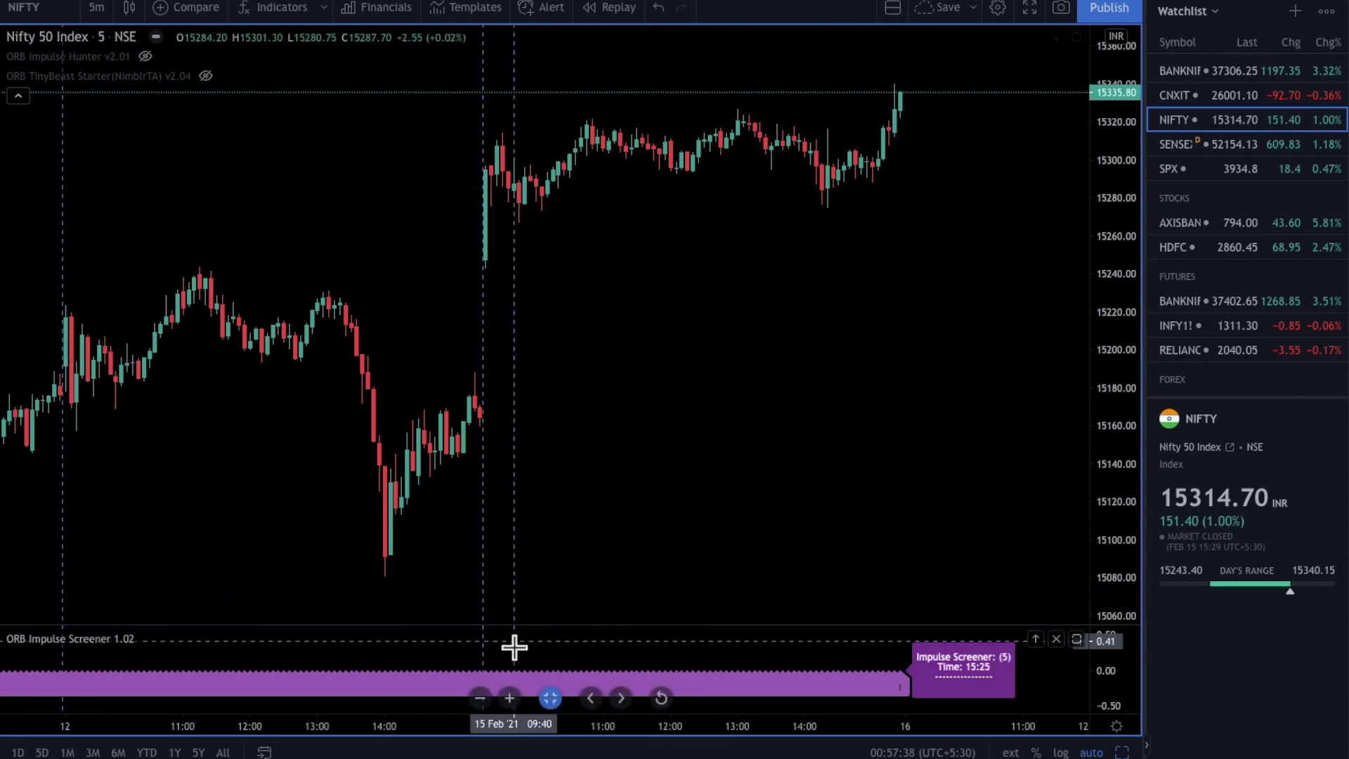
pyautogui.moveTo(498, 628)
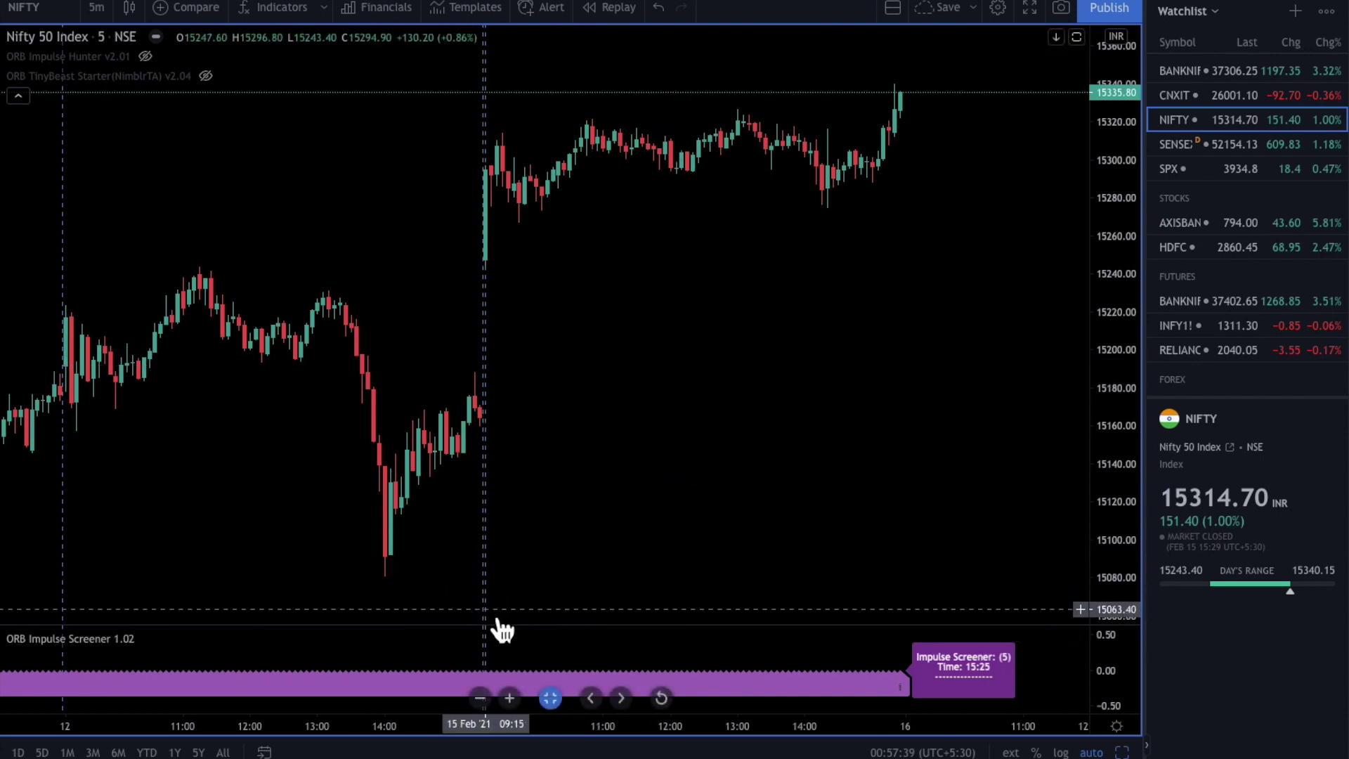
pyautogui.click(550, 698)
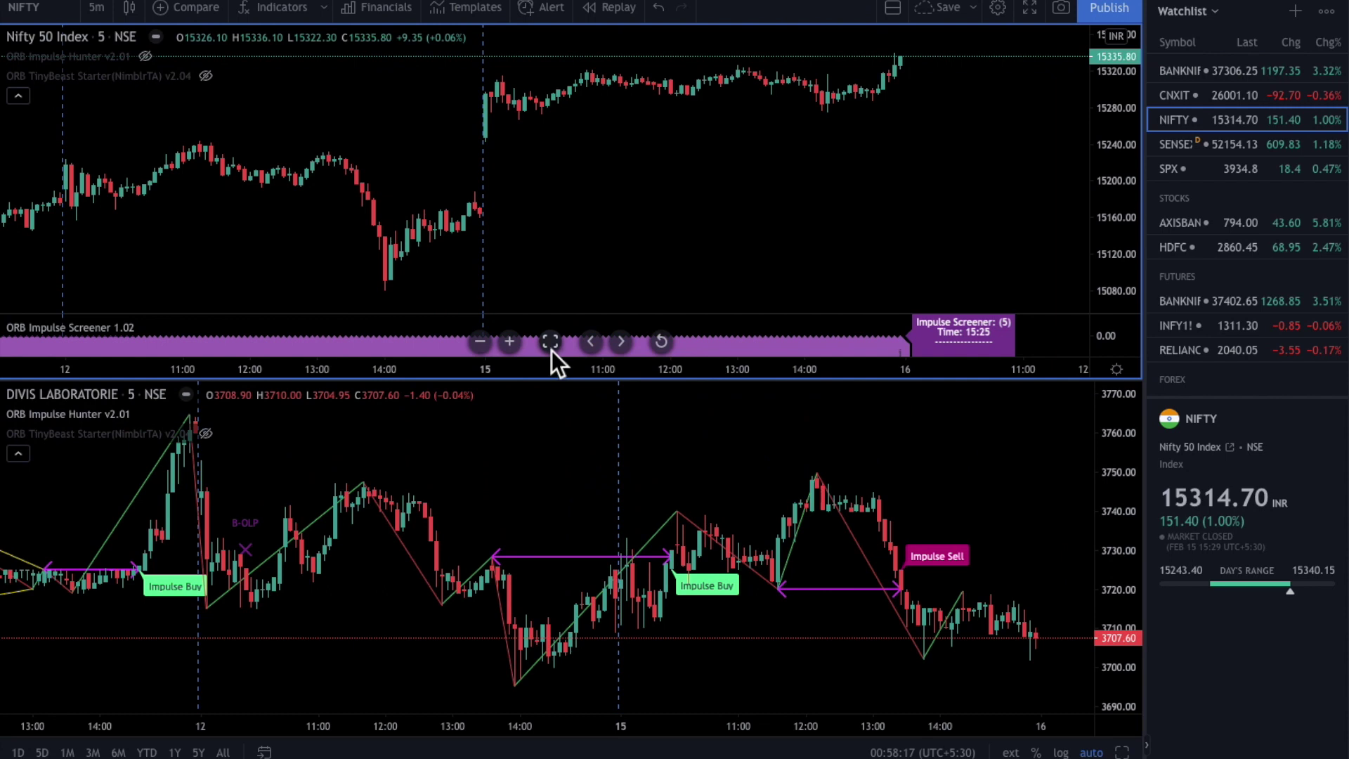
pyautogui.moveTo(551, 355)
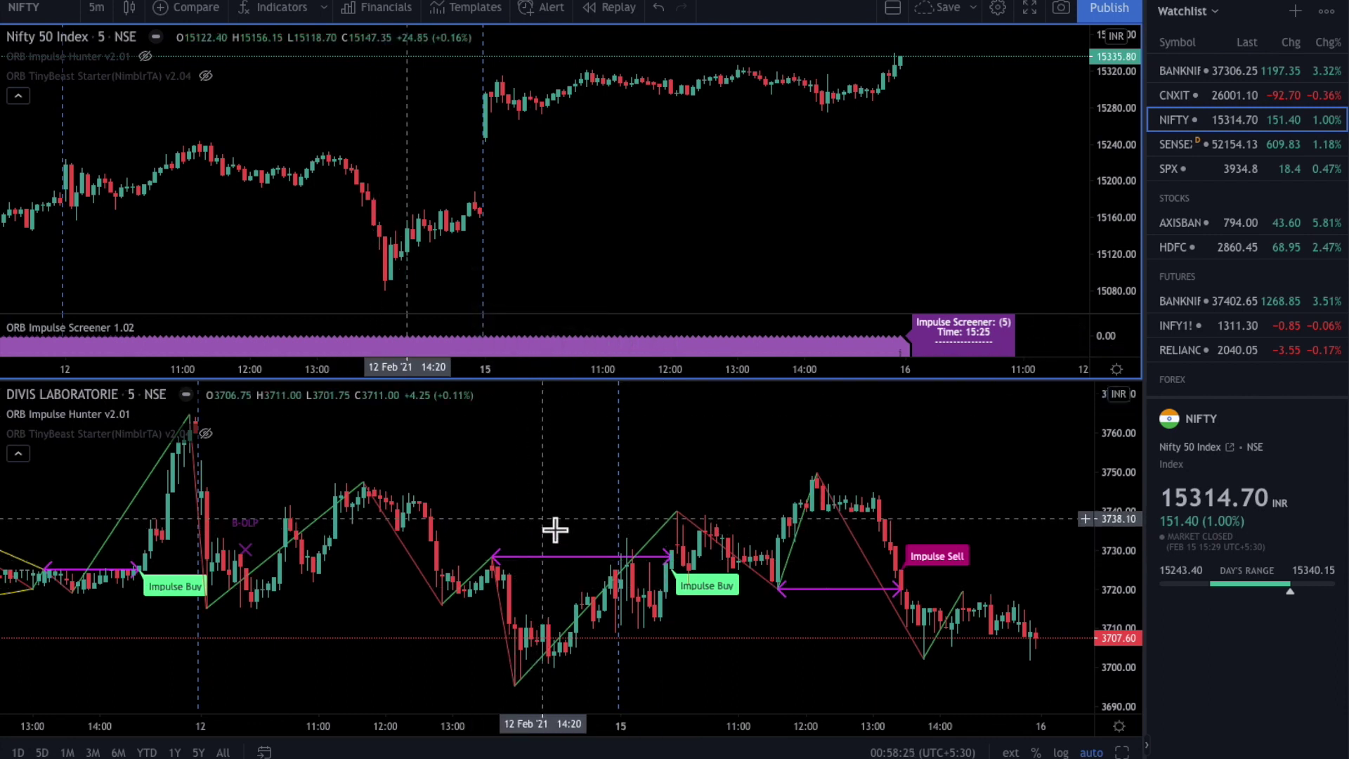
# Step: Change the DIVIS LABORATORIE chart's symbol to M_M, the Mahindra & Mahindra stock on NSE
pyautogui.moveTo(687, 601)
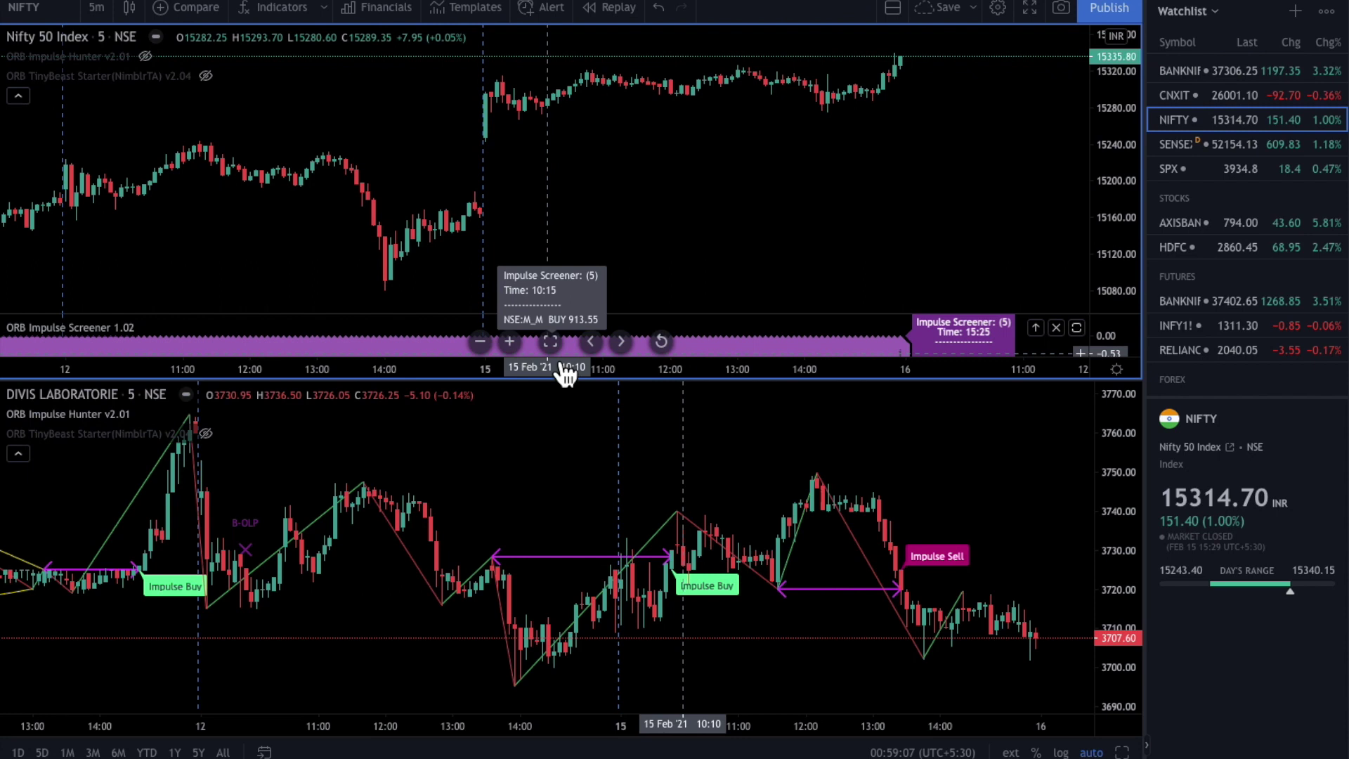
pyautogui.click(550, 462)
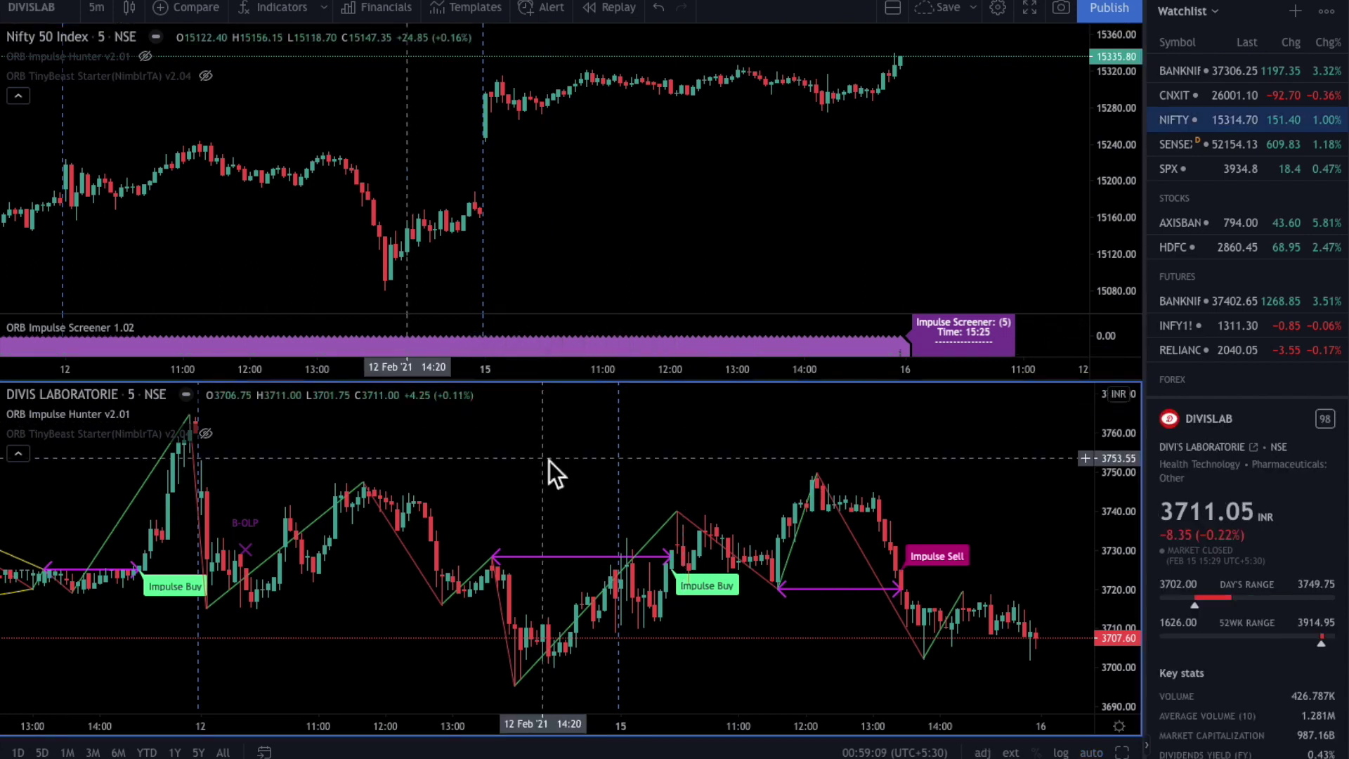
pyautogui.click(40, 19)
pyautogui.write('M')
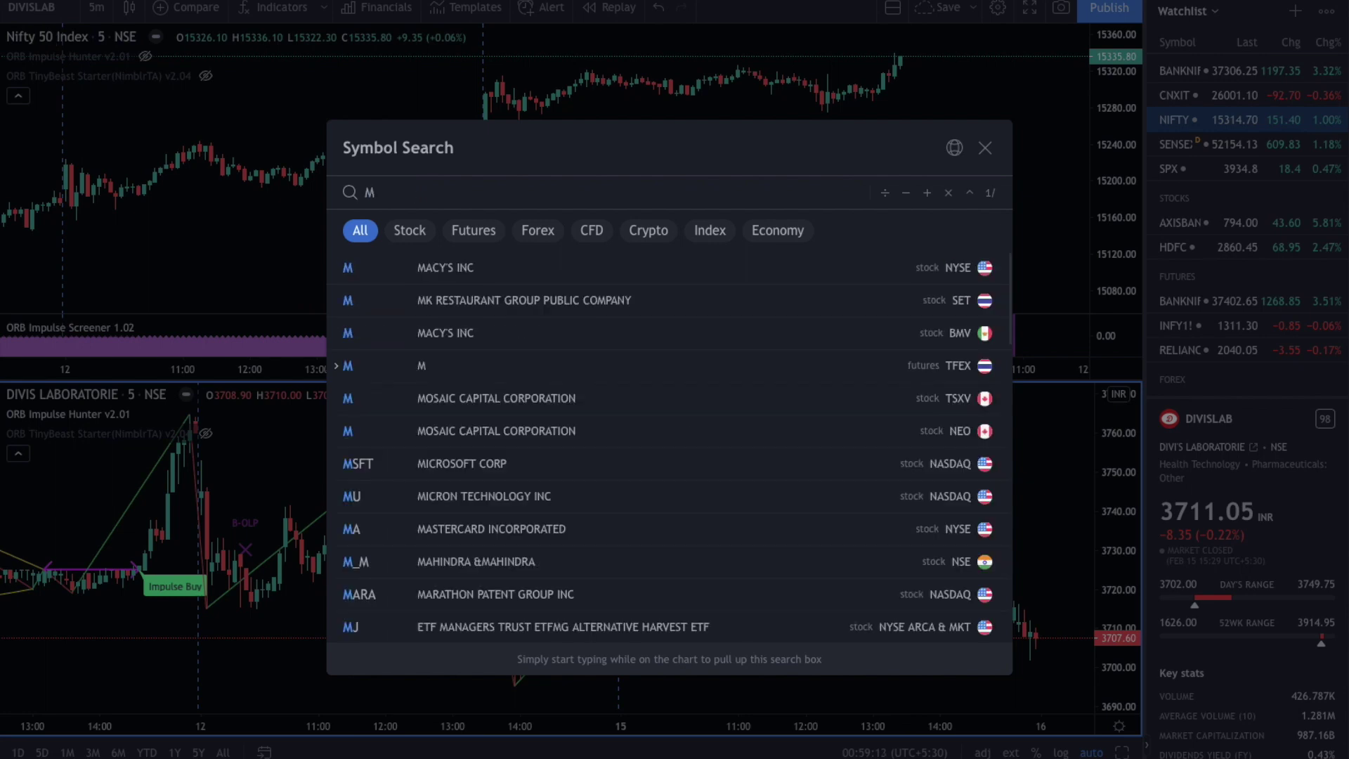
pyautogui.write('_M')
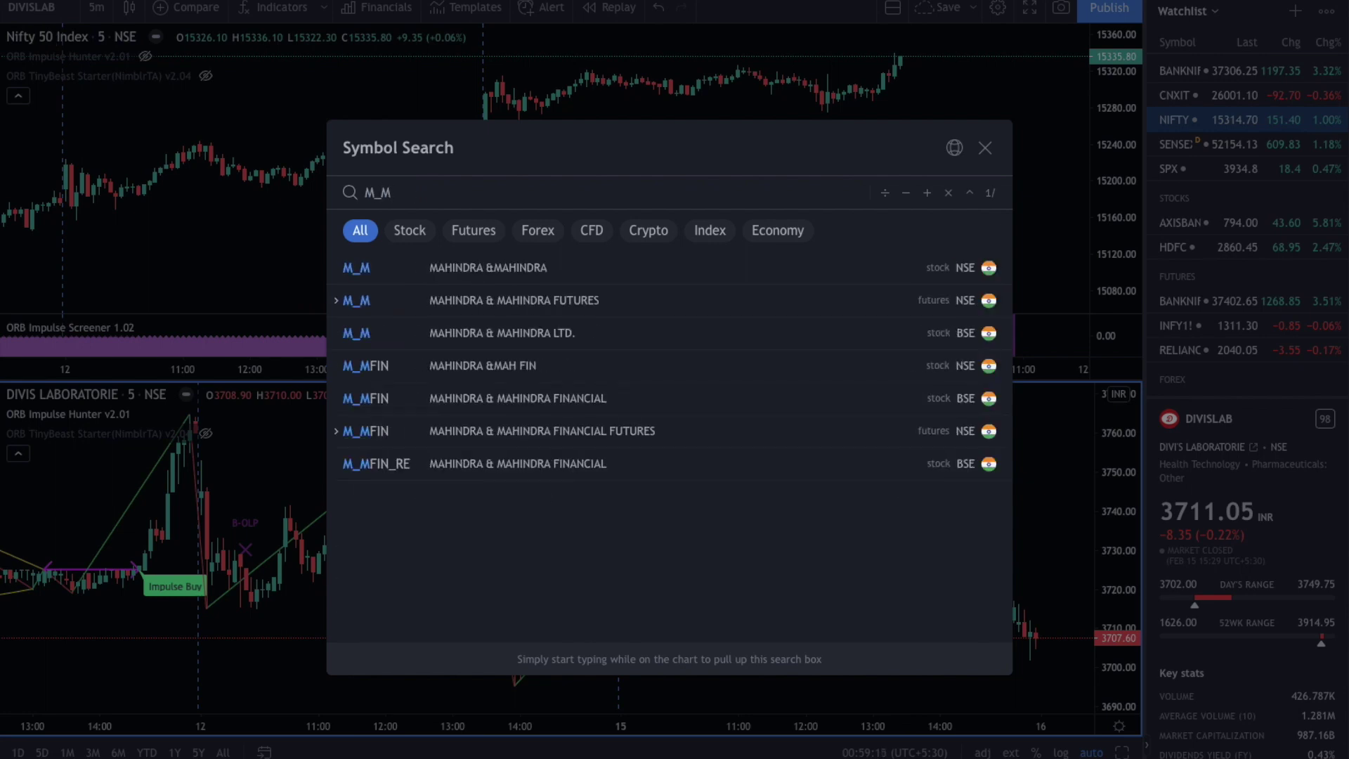
pyautogui.click(938, 277)
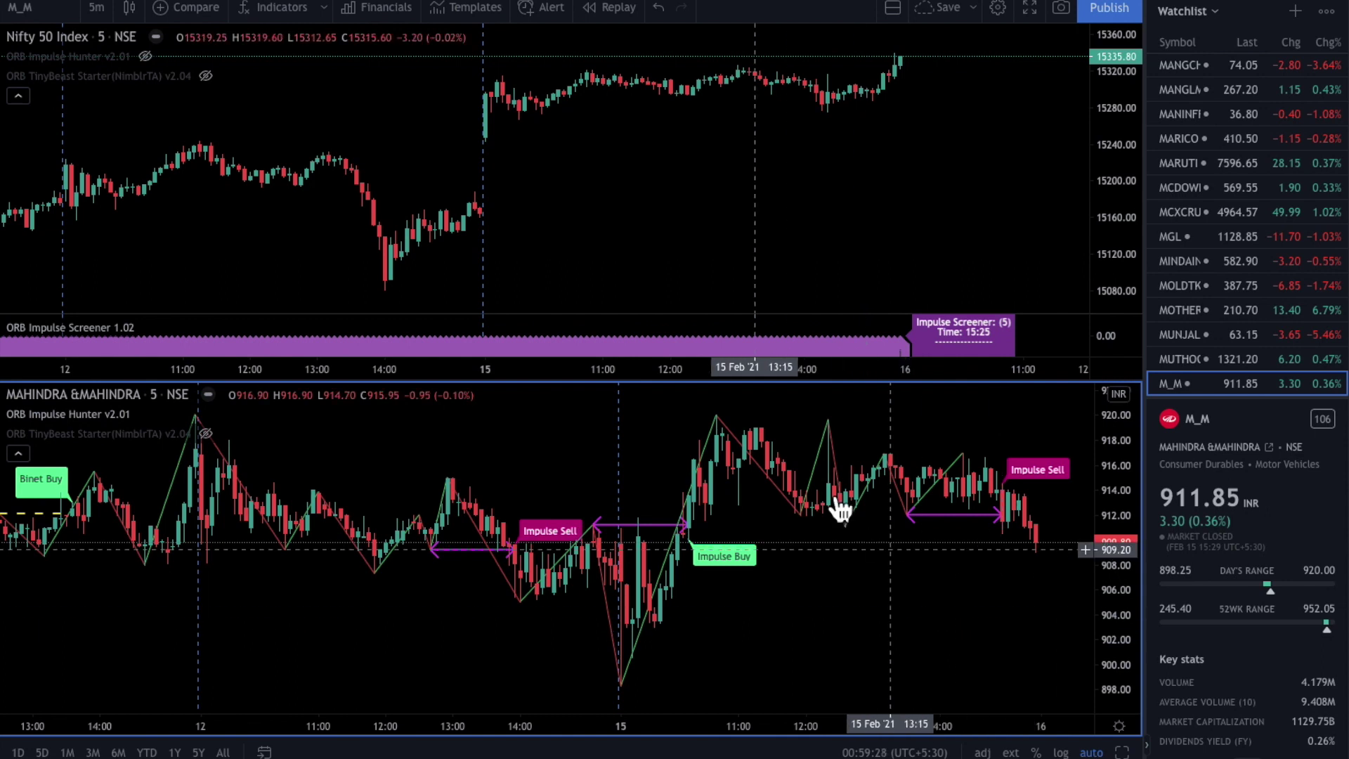
# Step: Maximize the NIFTY chart and open the ORB Impulse Screener 1.02 settings, moving the dialog clear of the recent candles
pyautogui.moveTo(831, 359)
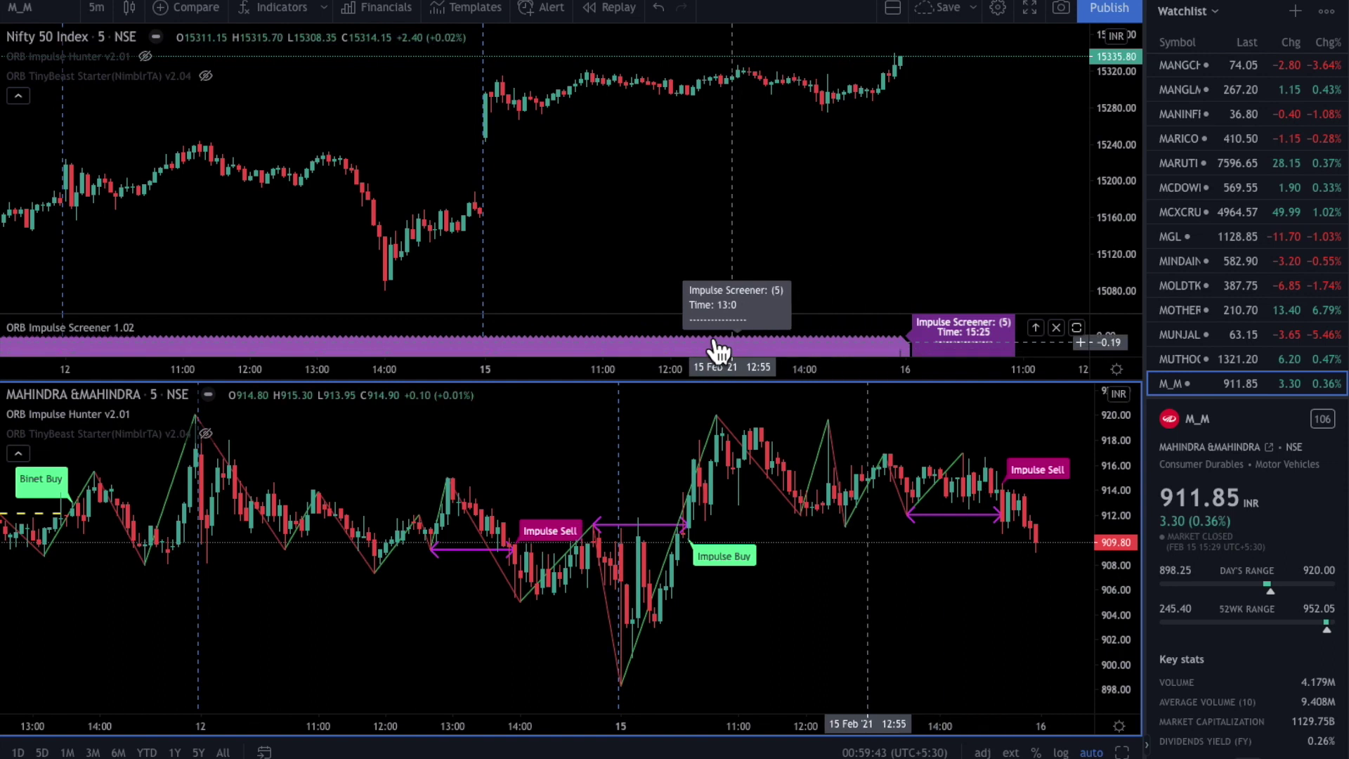
pyautogui.doubleClick(641, 274)
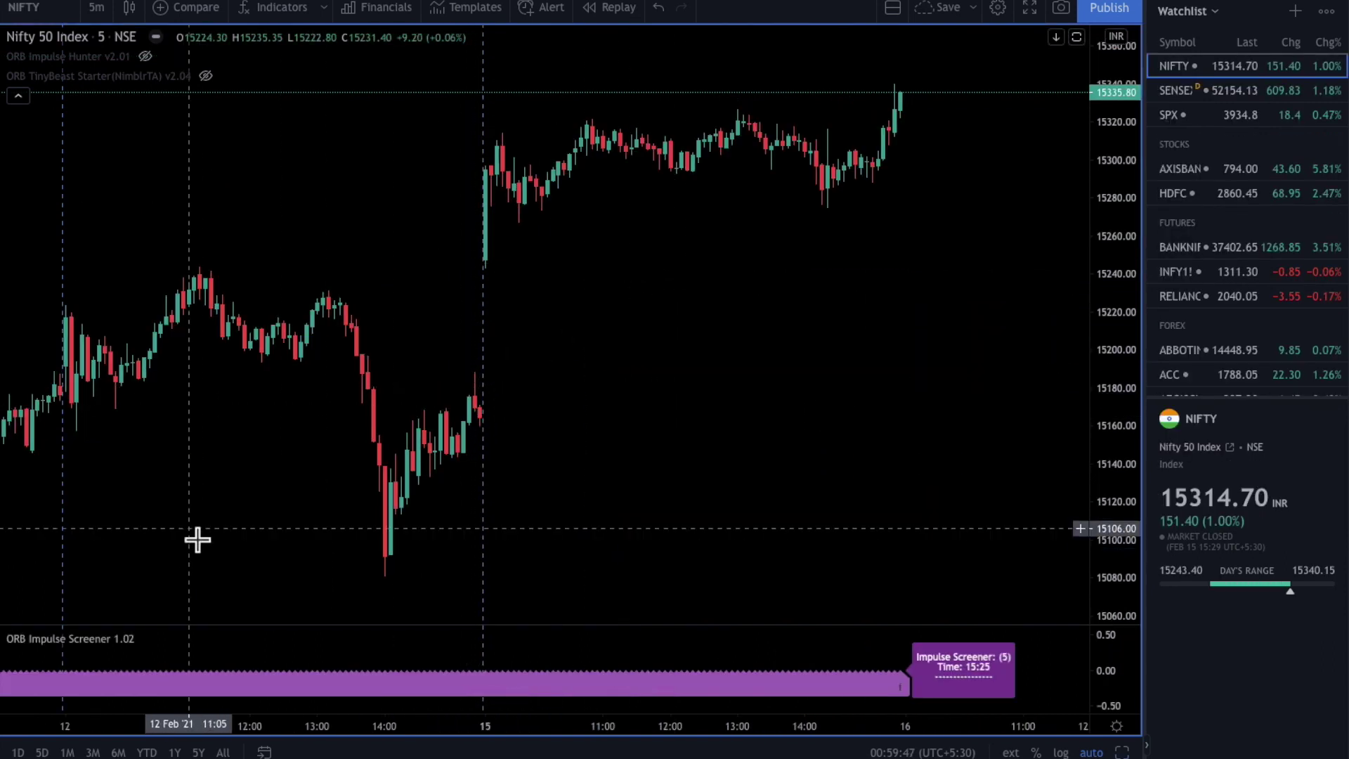
pyautogui.moveTo(131, 650)
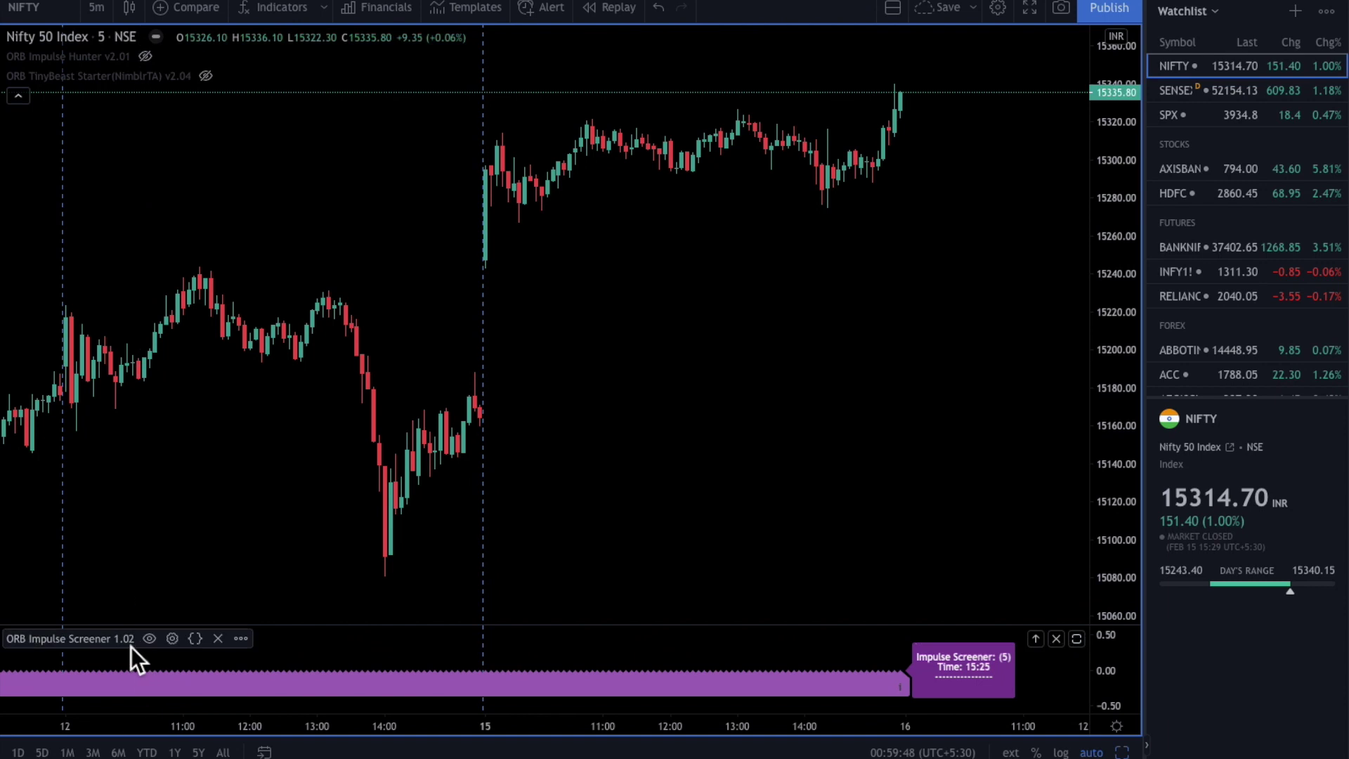
pyautogui.click(172, 637)
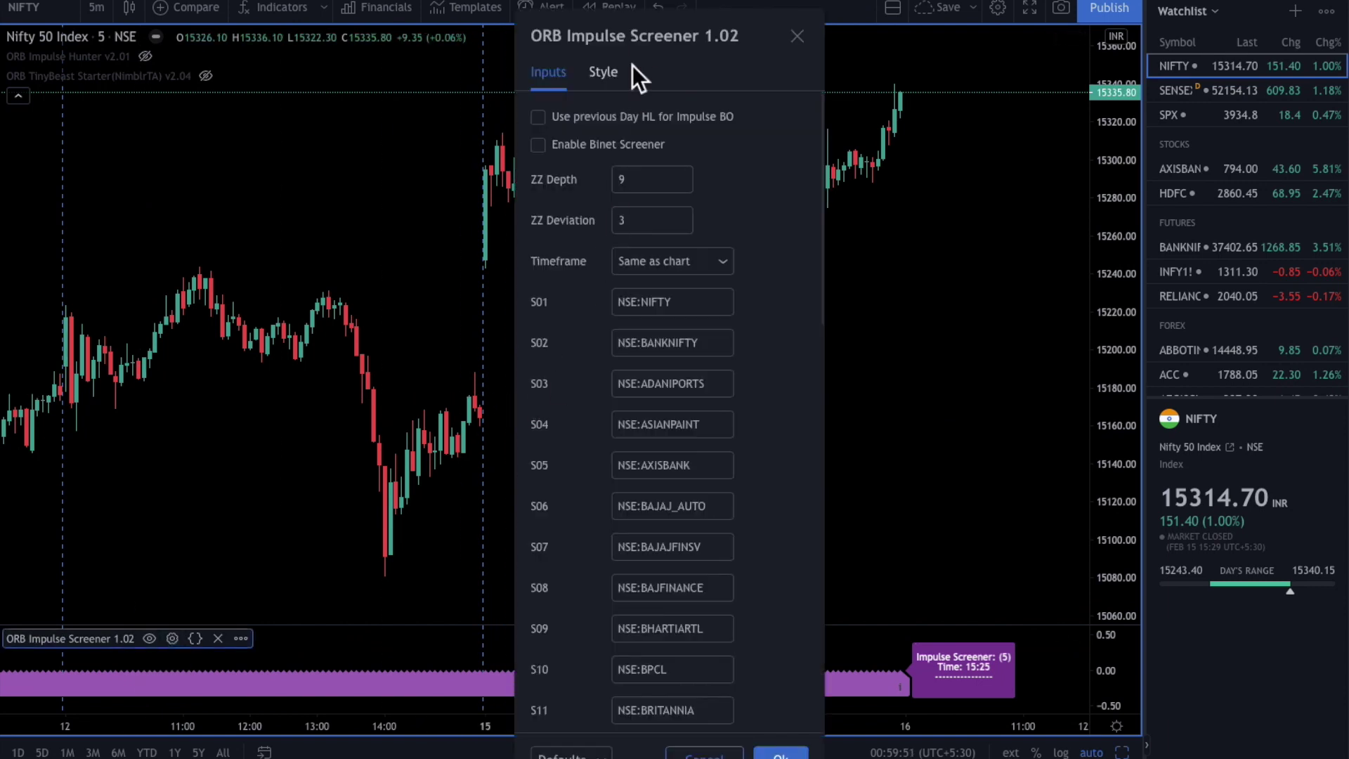
pyautogui.moveTo(642, 45); pyautogui.dragTo(117, 4)
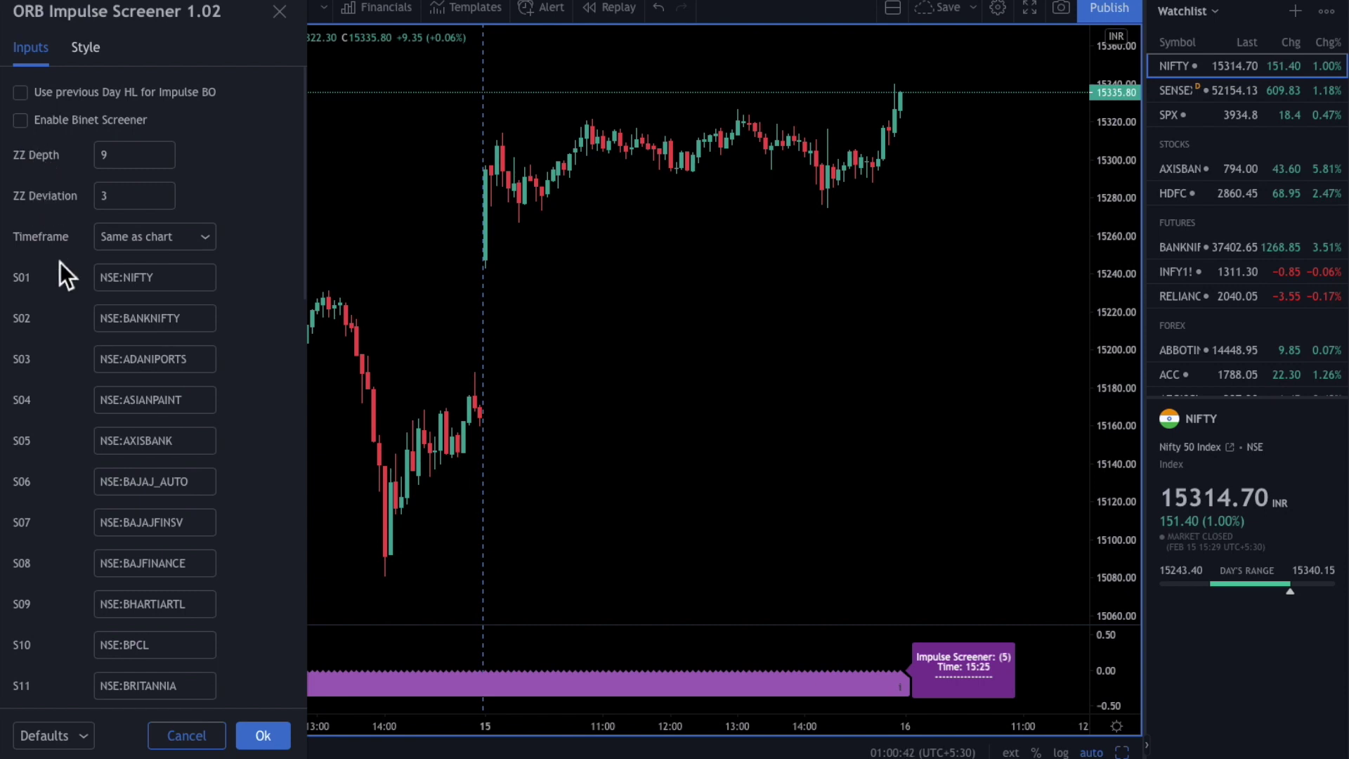
# Step: Review the screener's symbol inputs from S01 to S38 in its settings
pyautogui.scroll(-2, 85, 366)
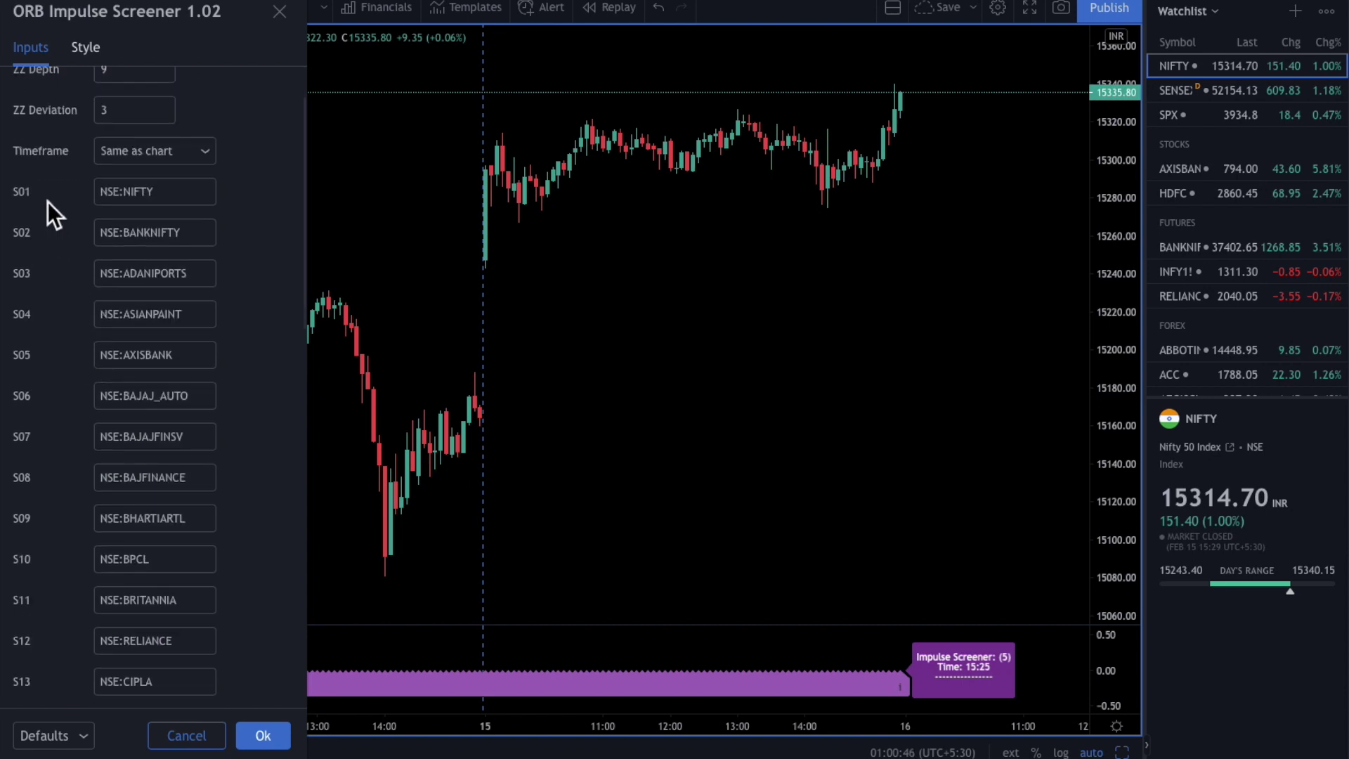
pyautogui.click(136, 205)
pyautogui.doubleClick(145, 205)
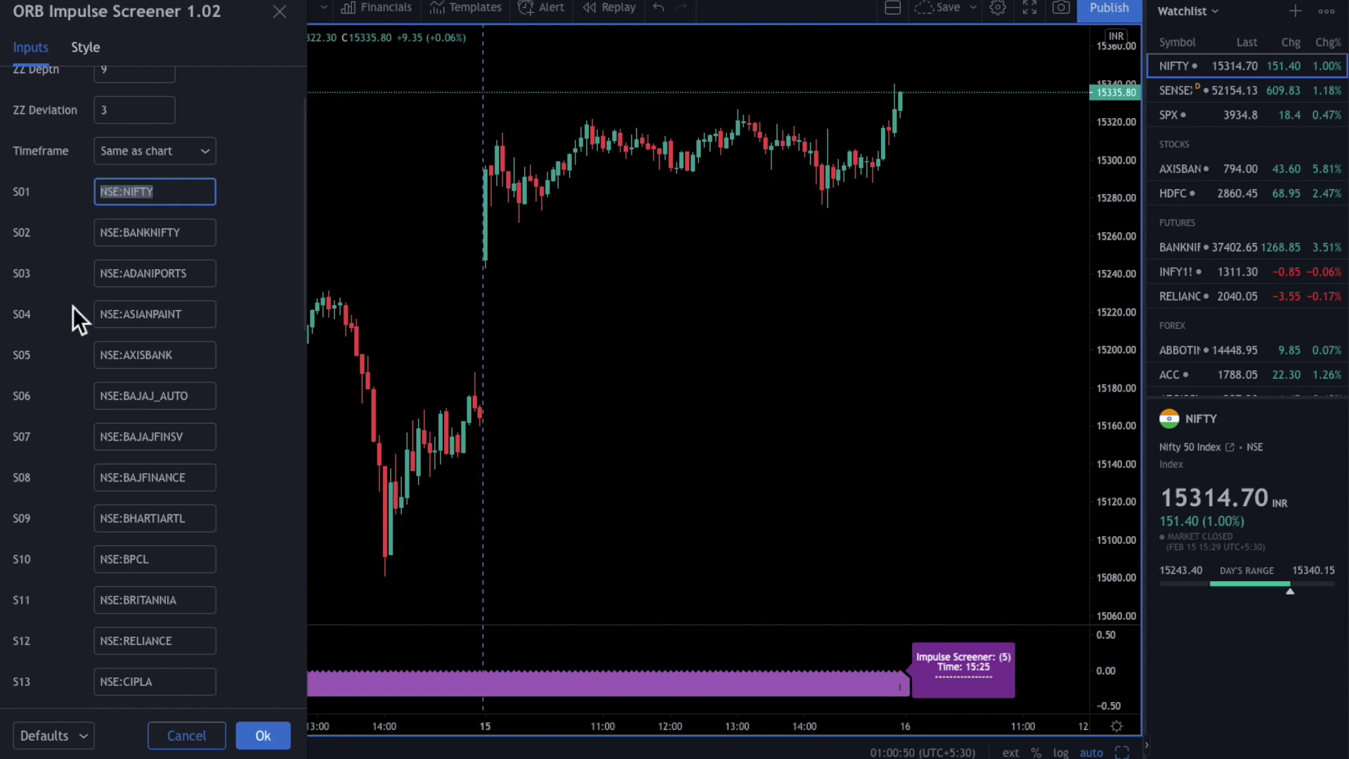
pyautogui.scroll(-20, 70, 400)
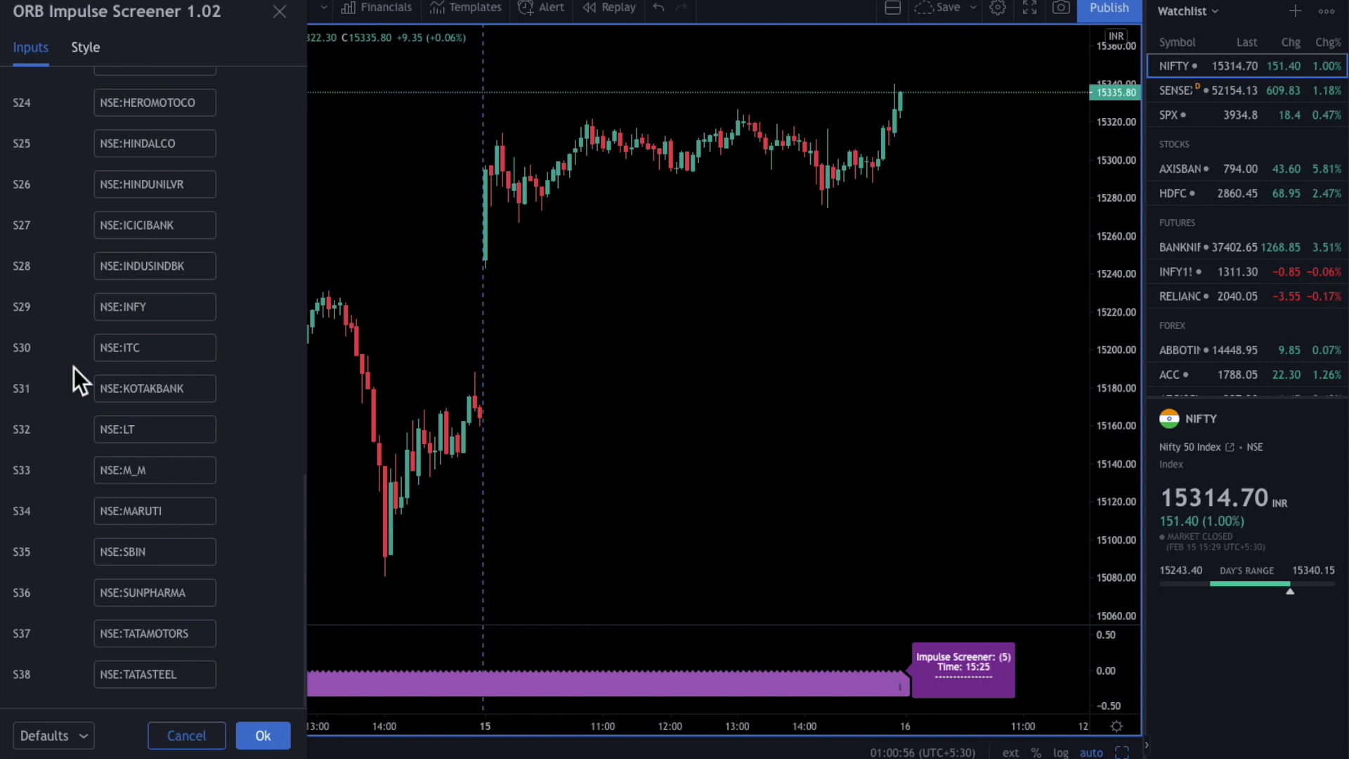
pyautogui.scroll(8, 74, 369)
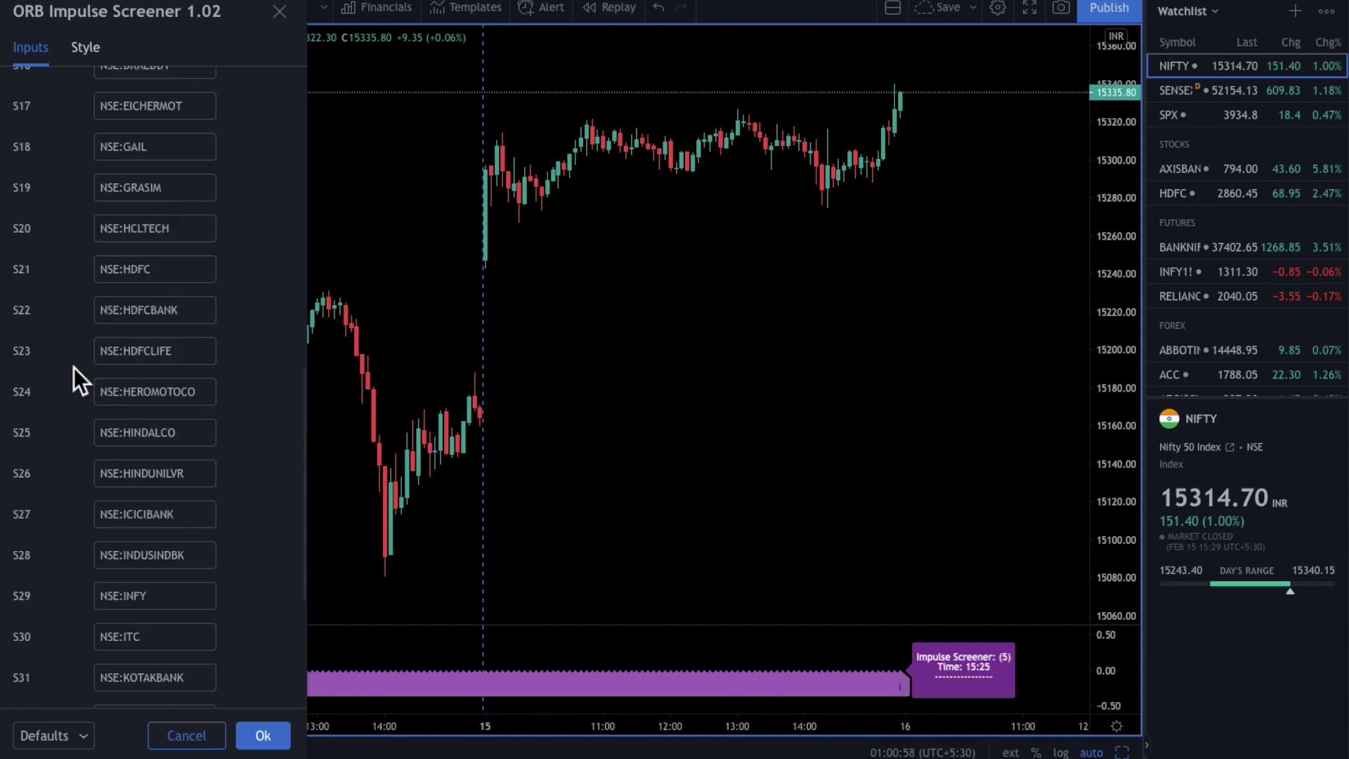
pyautogui.scroll(7, 73, 368)
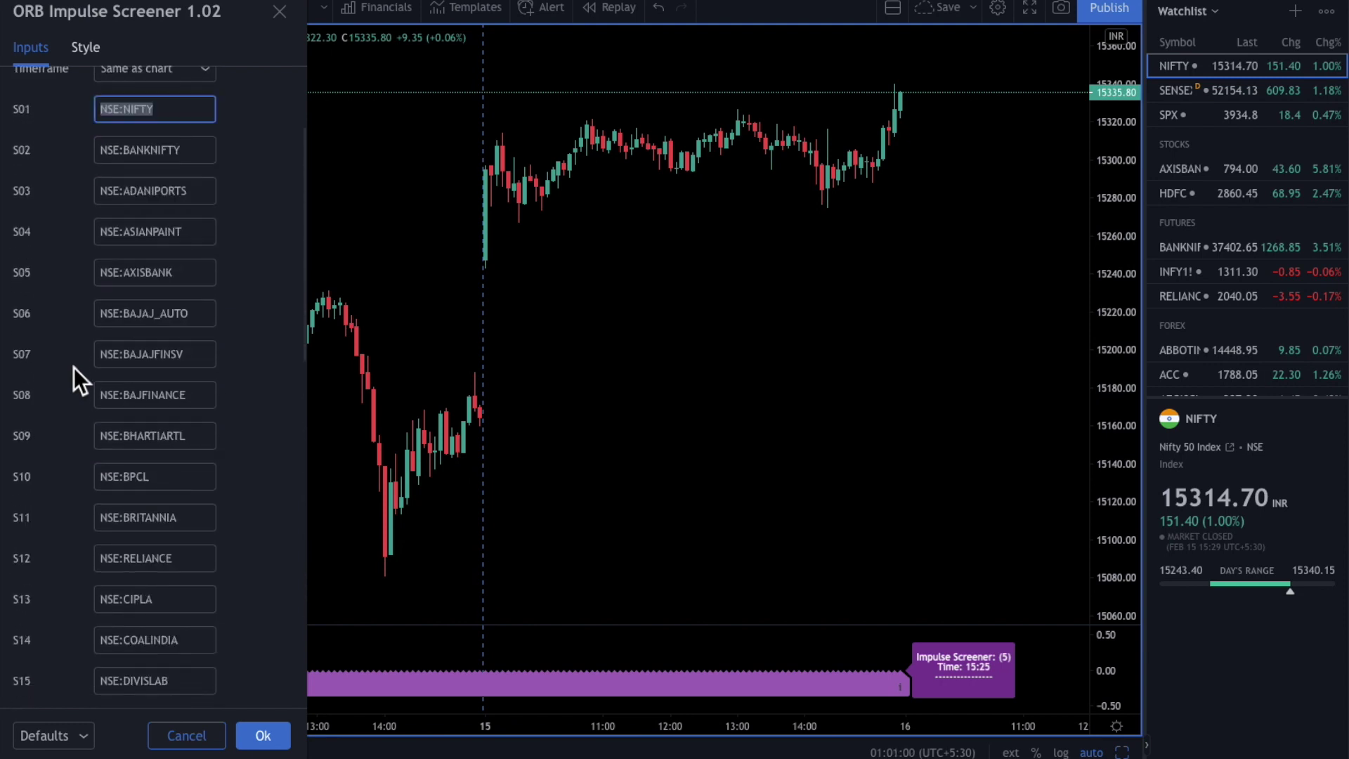
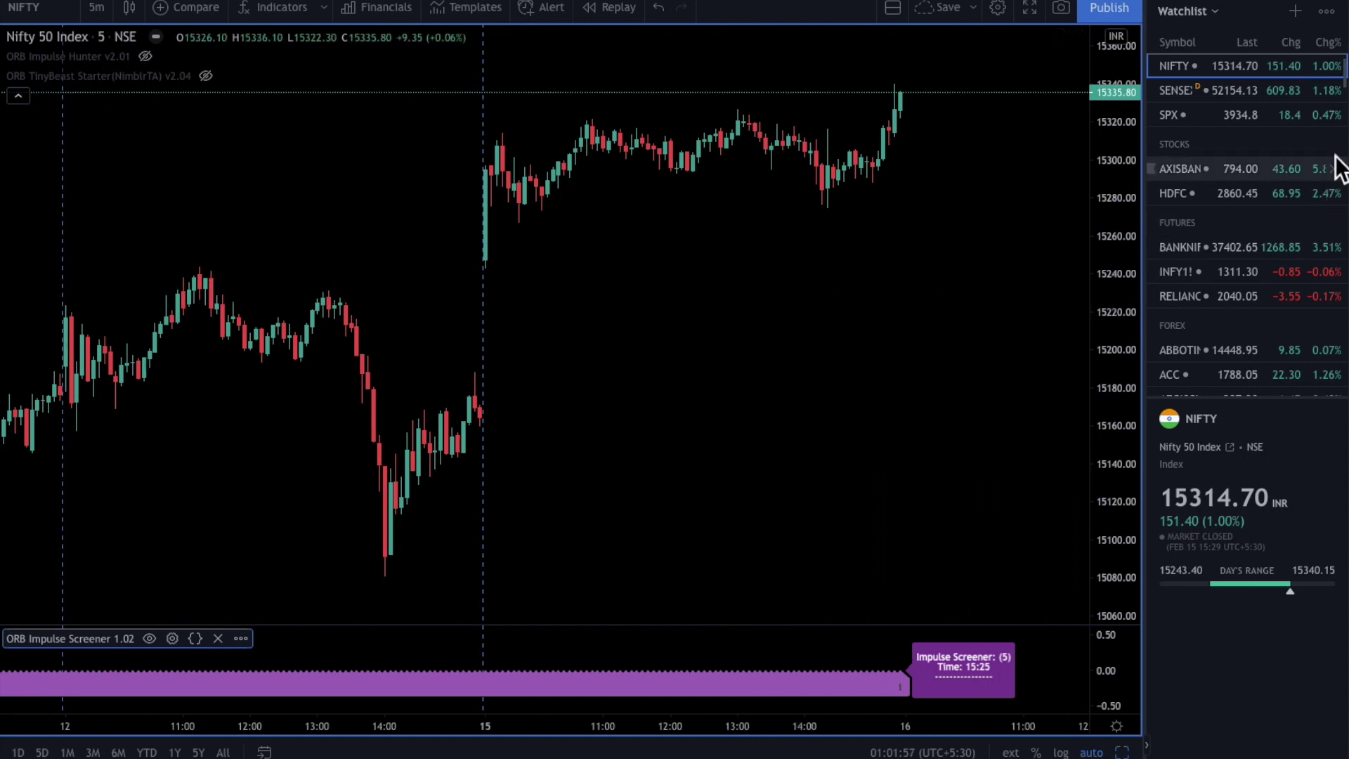
# Step: Start a new alert on NIFTY with ORB Impulse Screener as its condition and turn off the Webhook URL action
pyautogui.click(1347, 42)
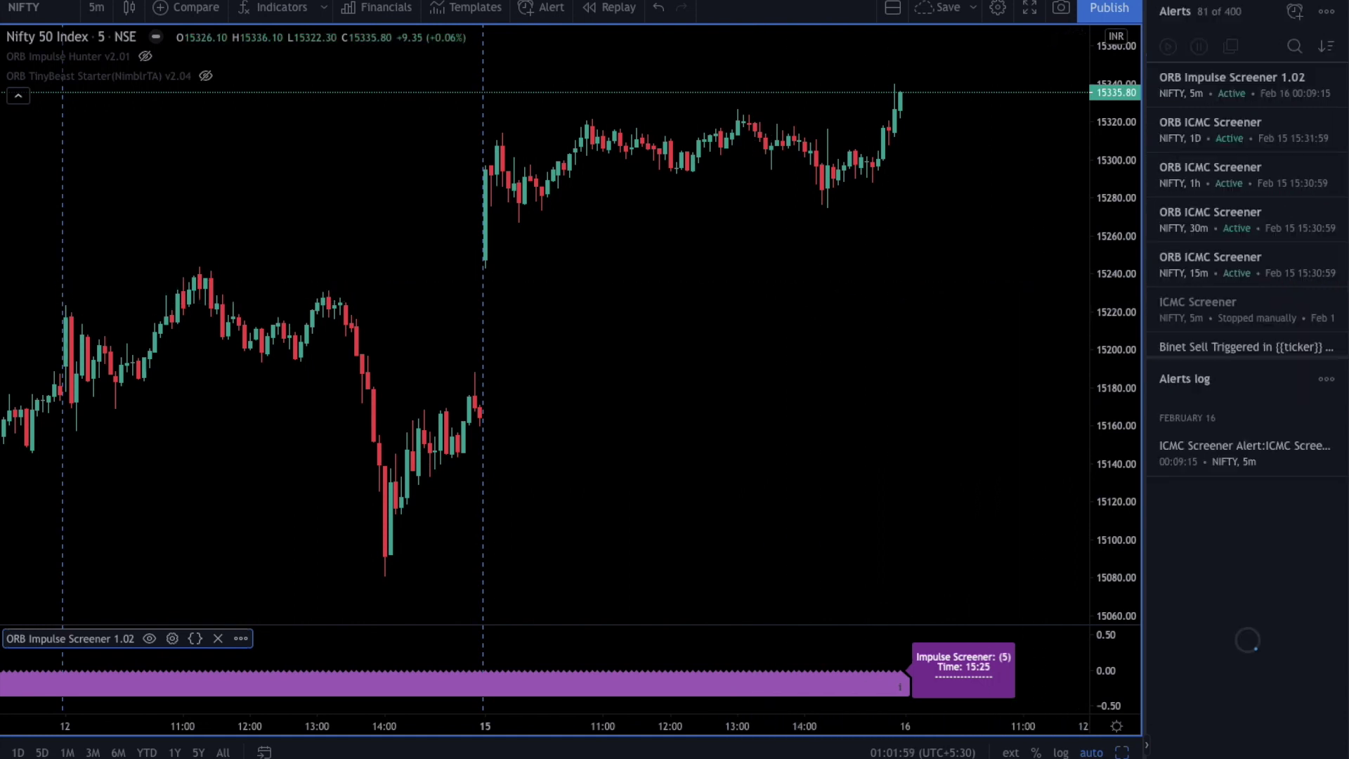
pyautogui.click(1295, 12)
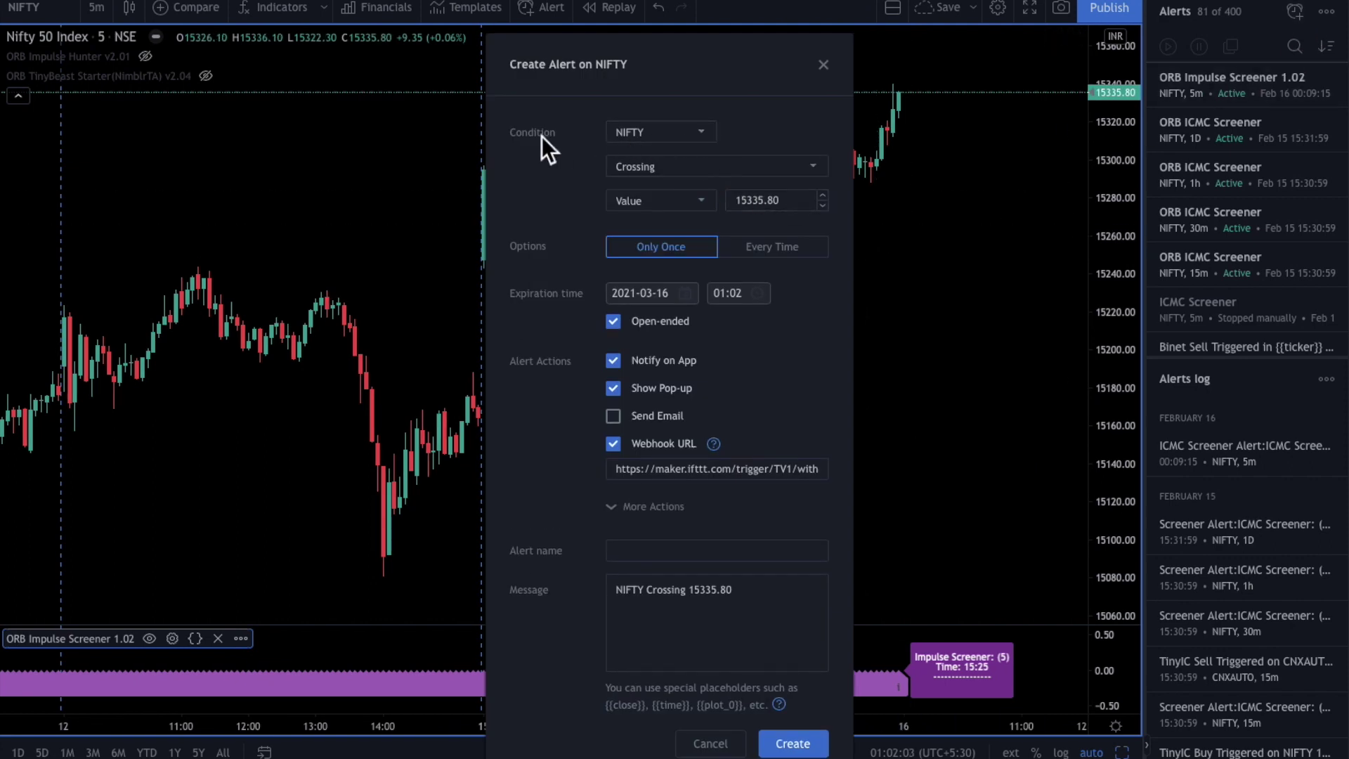
pyautogui.click(715, 150)
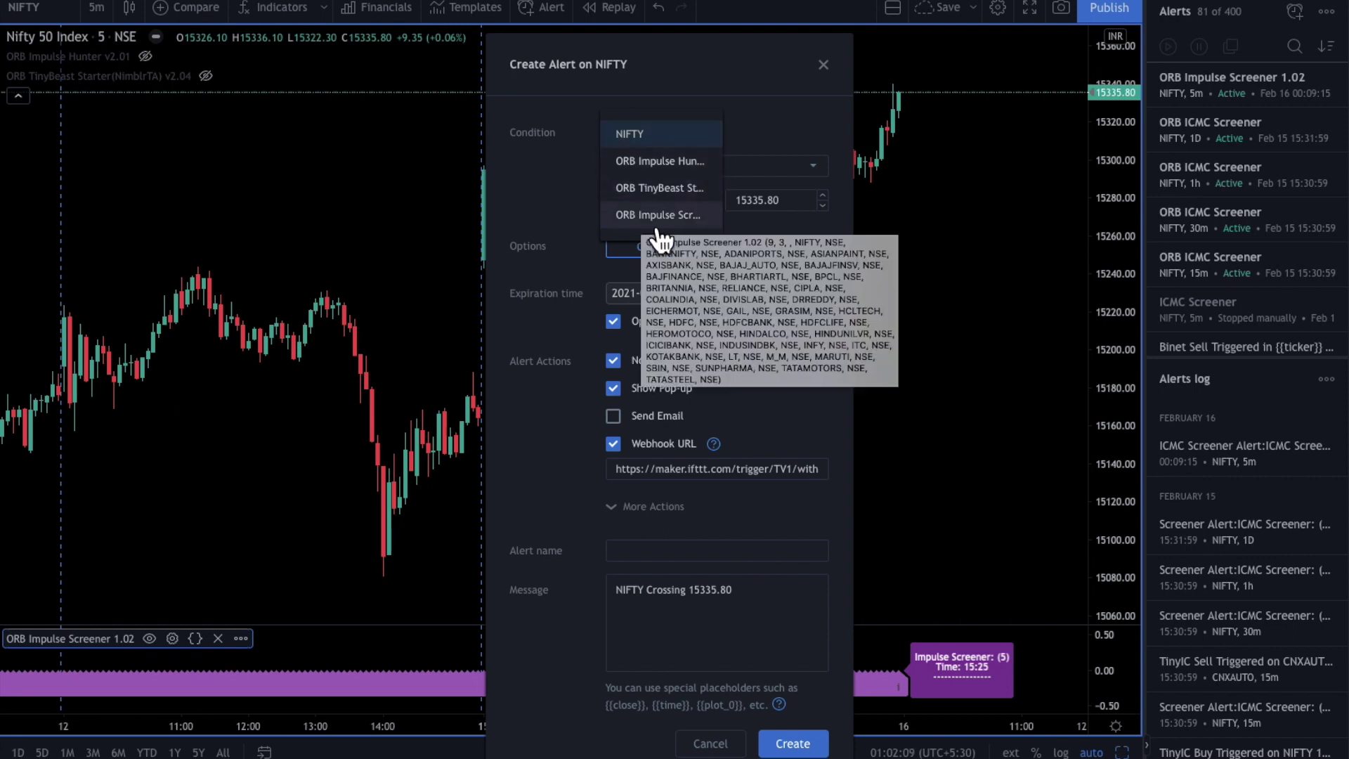
pyautogui.click(697, 215)
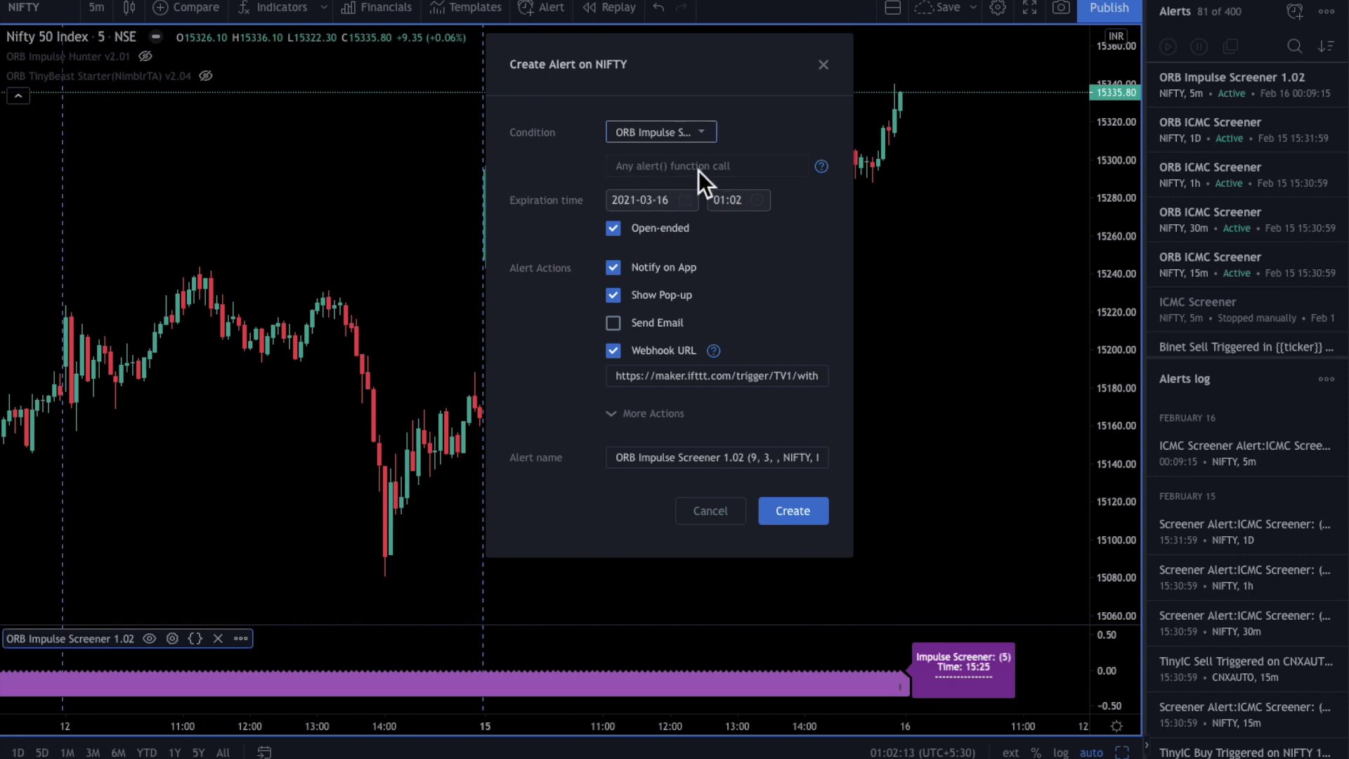
pyautogui.click(632, 342)
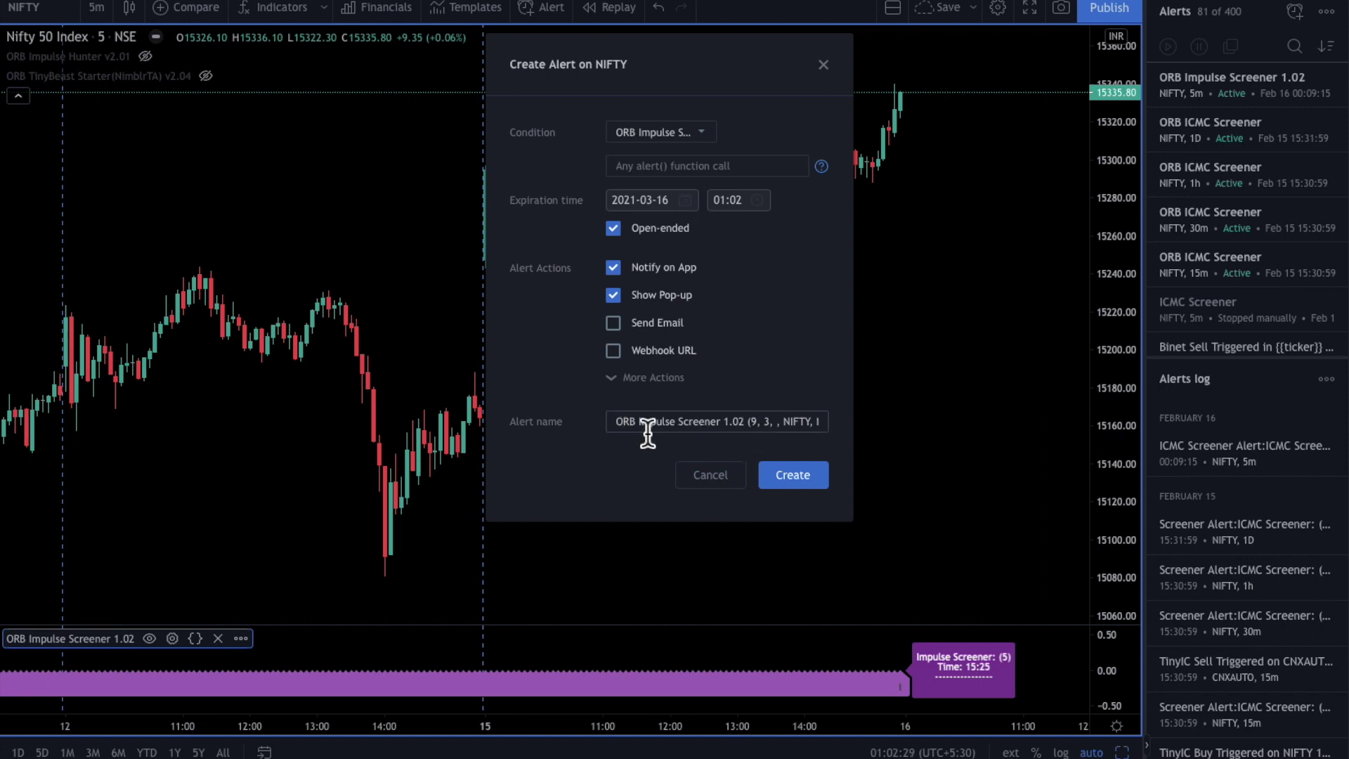
# Step: Name the alert "ORB Impulse Alert" and create it
pyautogui.tripleClick(616, 425)
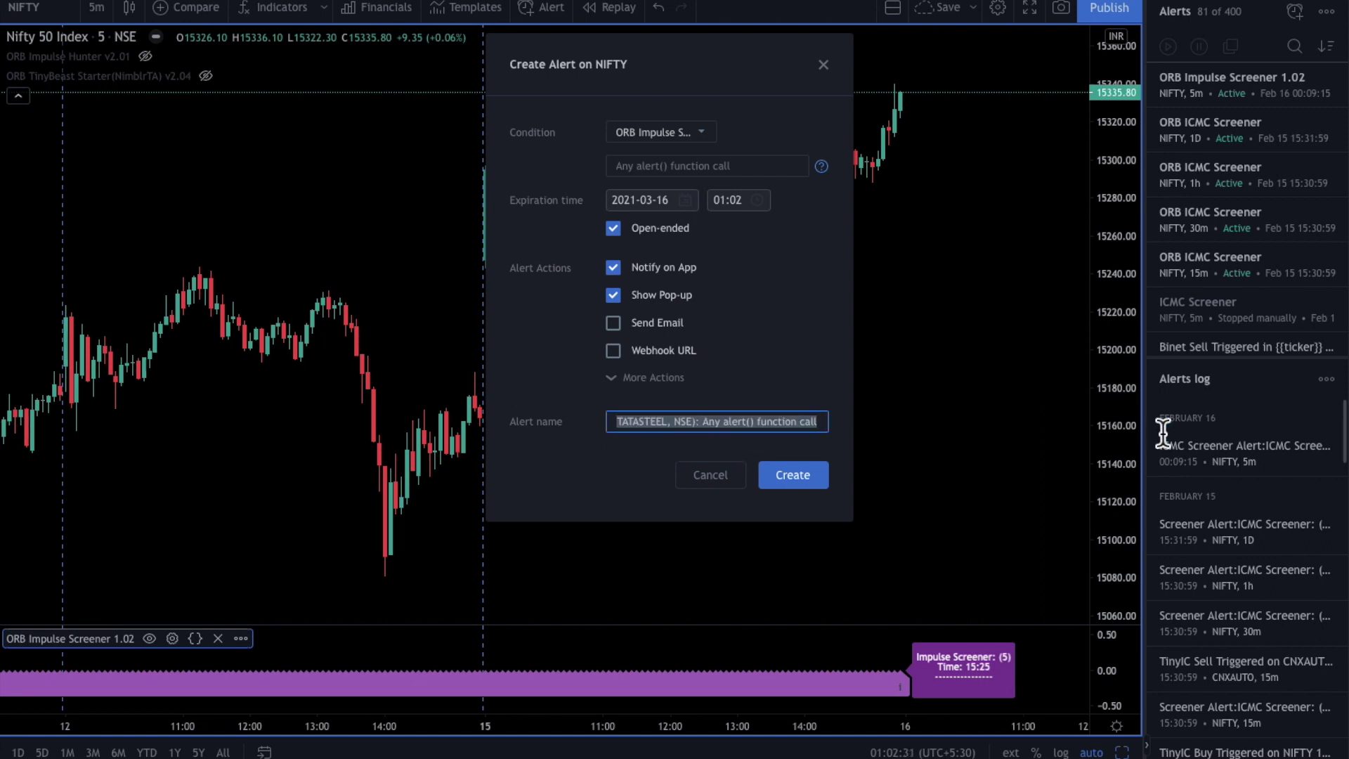
pyautogui.press('BackSpace')
pyautogui.write('ORB ')
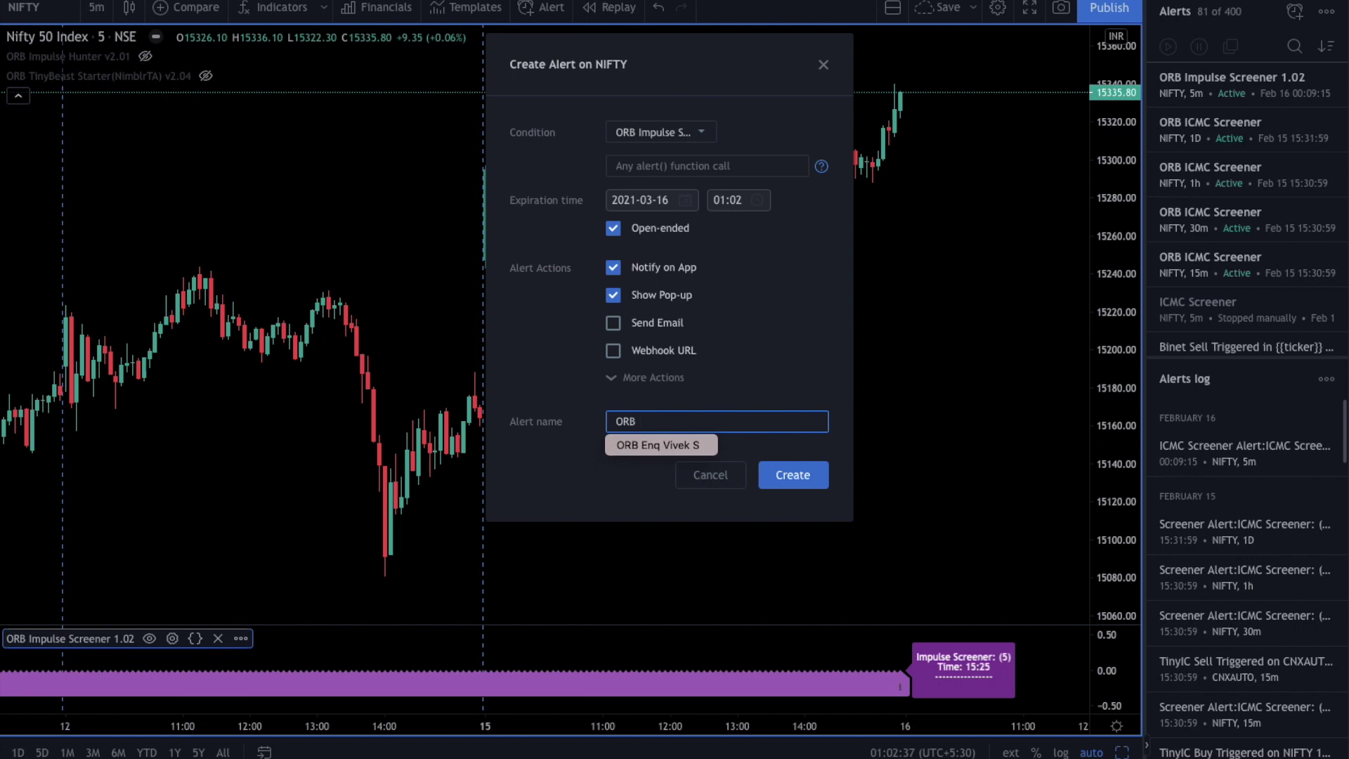
pyautogui.write('Impulse Alert')
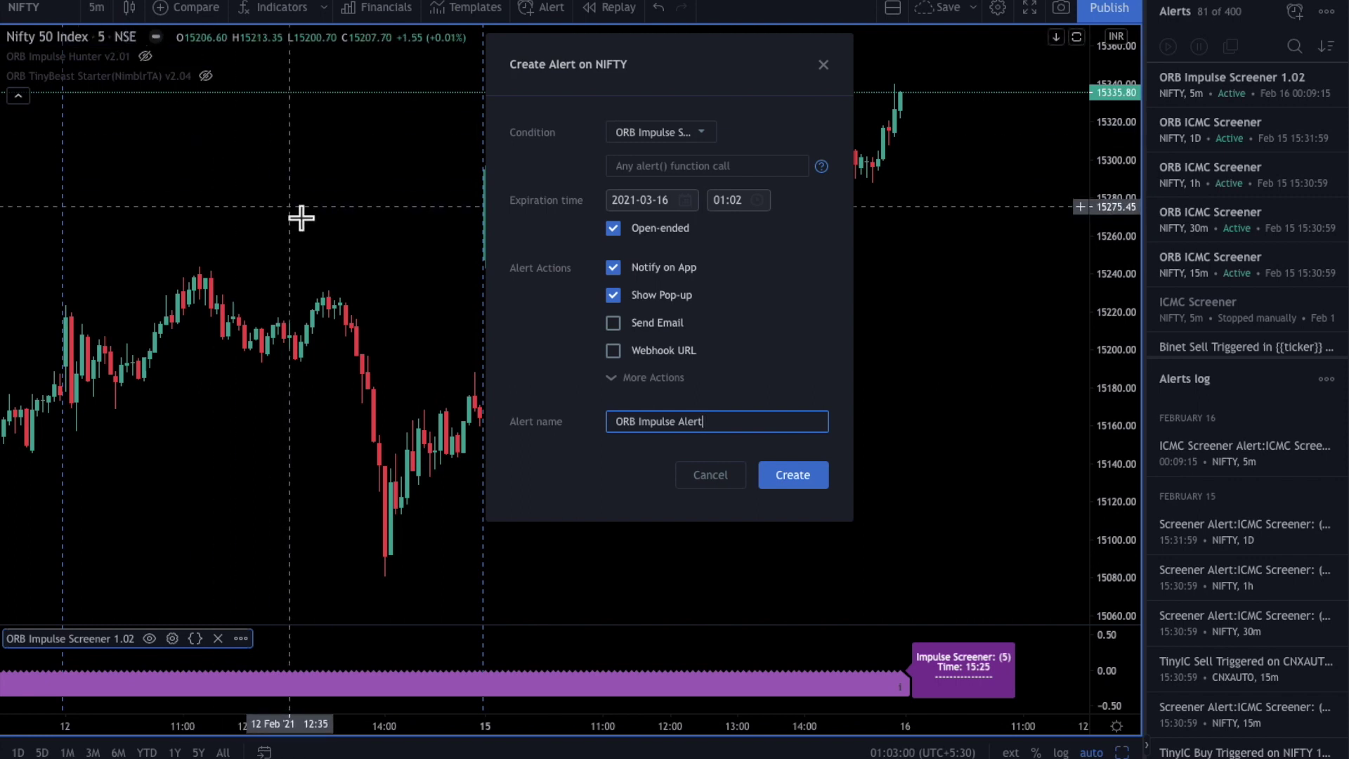
pyautogui.click(793, 481)
pyautogui.click(789, 483)
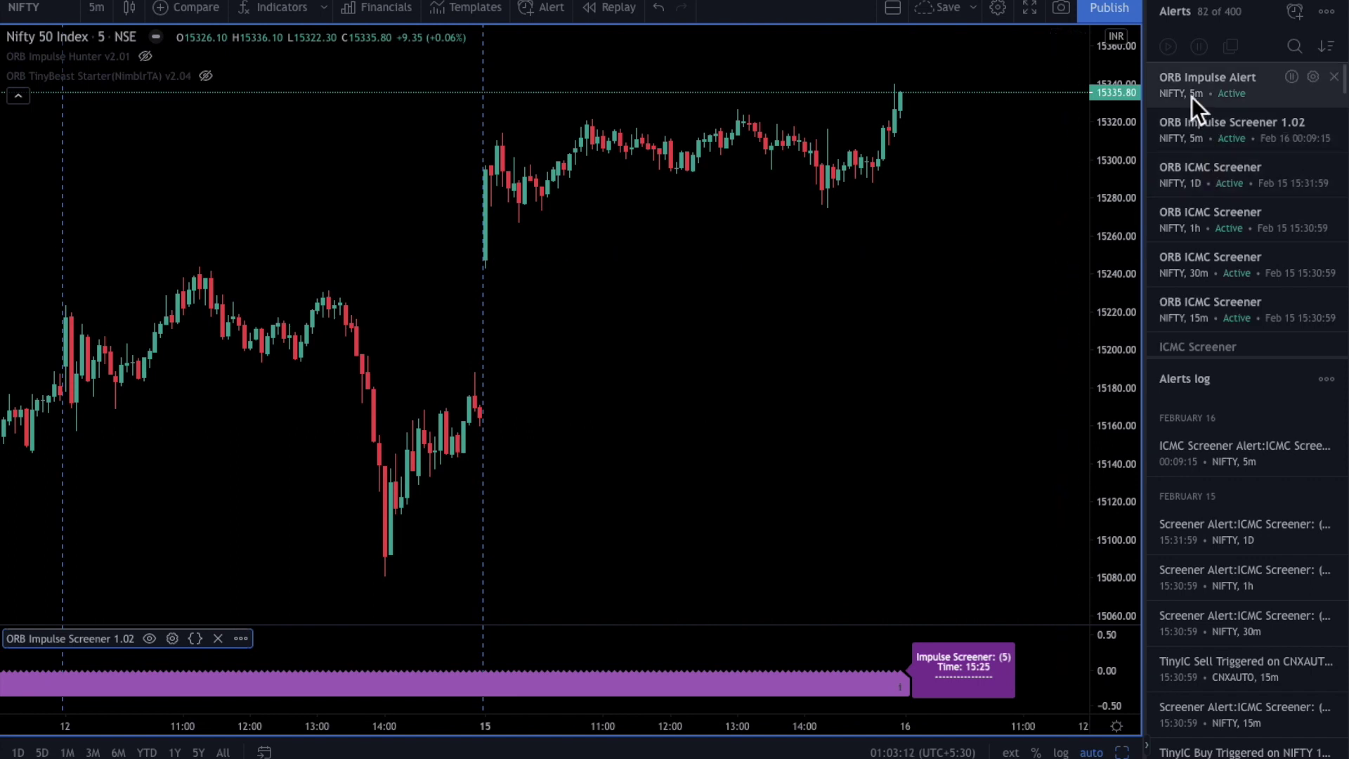
# Step: Switch the NIFTY chart to the 15-minute timeframe and dismiss the triggered screener alert
pyautogui.moveTo(1194, 97)
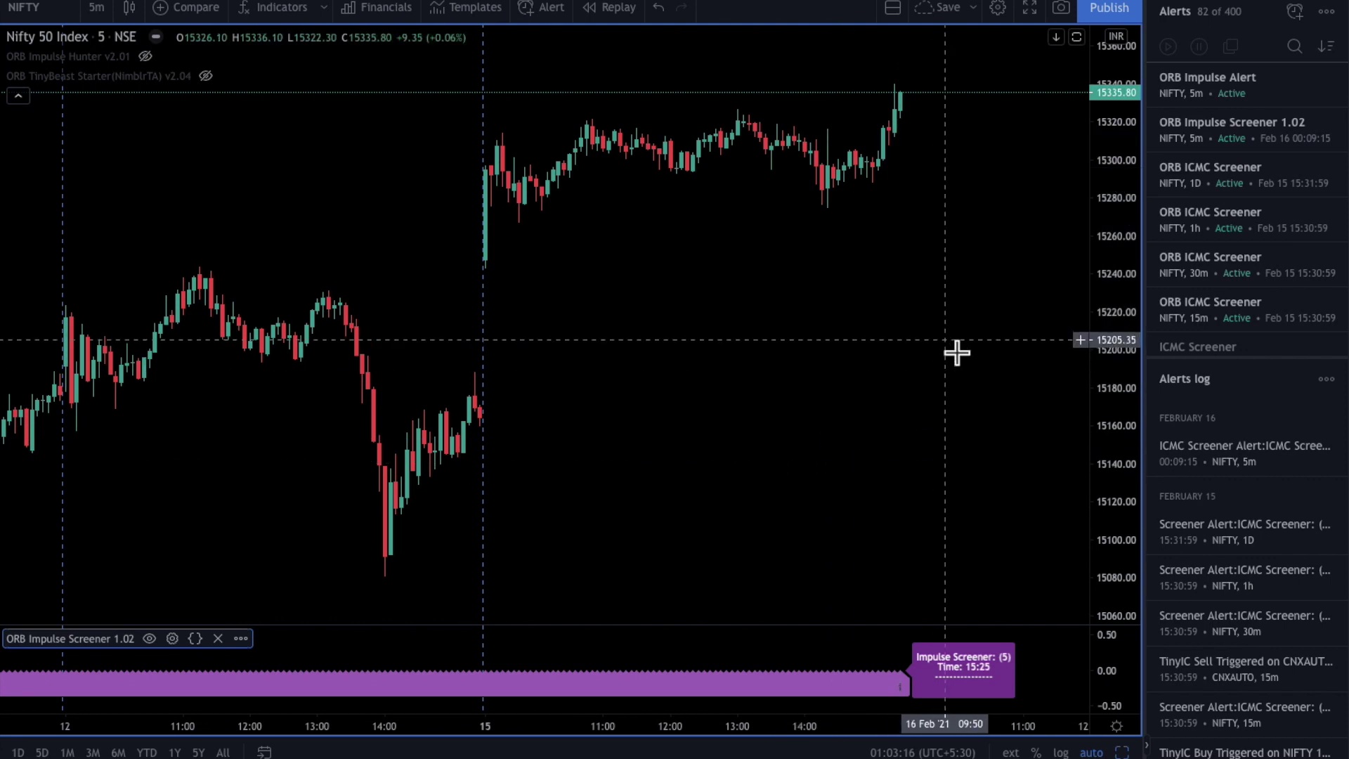
pyautogui.moveTo(1278, 97)
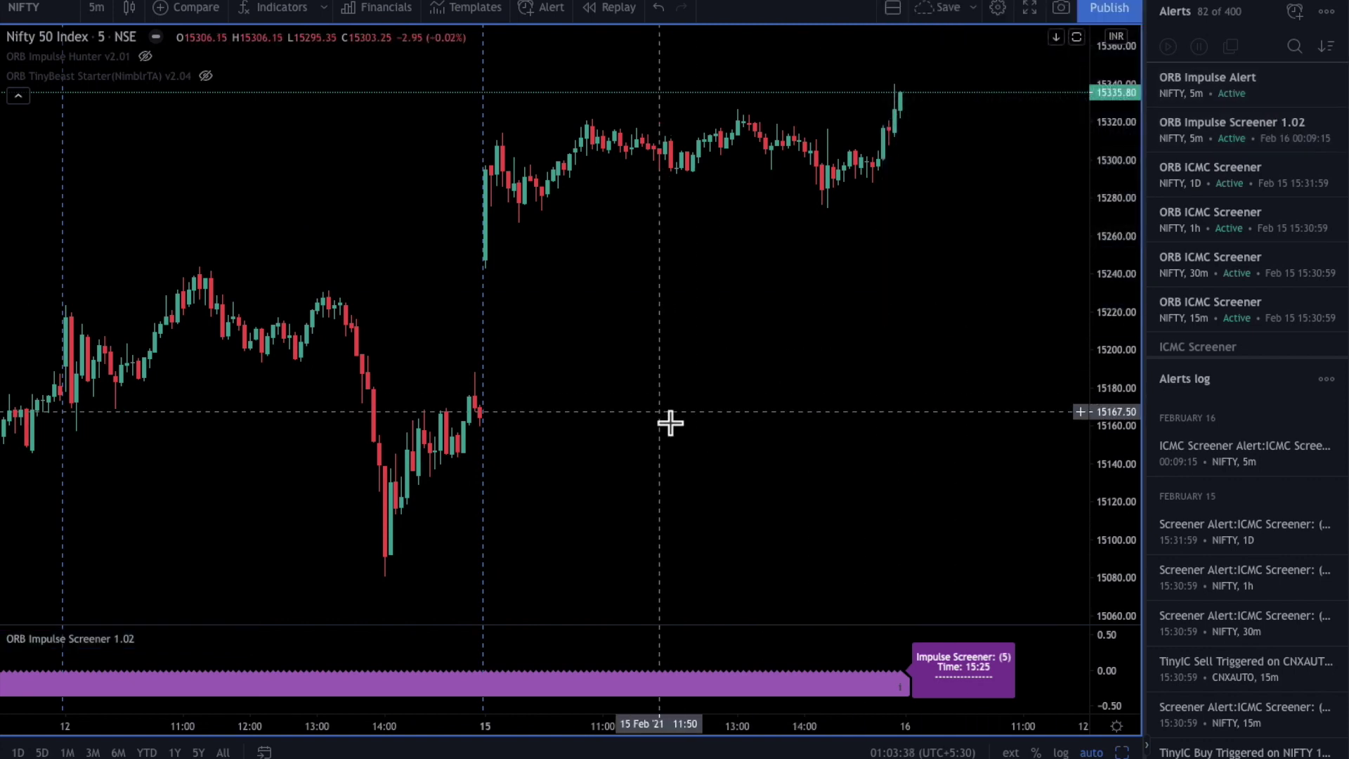
pyautogui.click(101, 14)
pyautogui.click(113, 279)
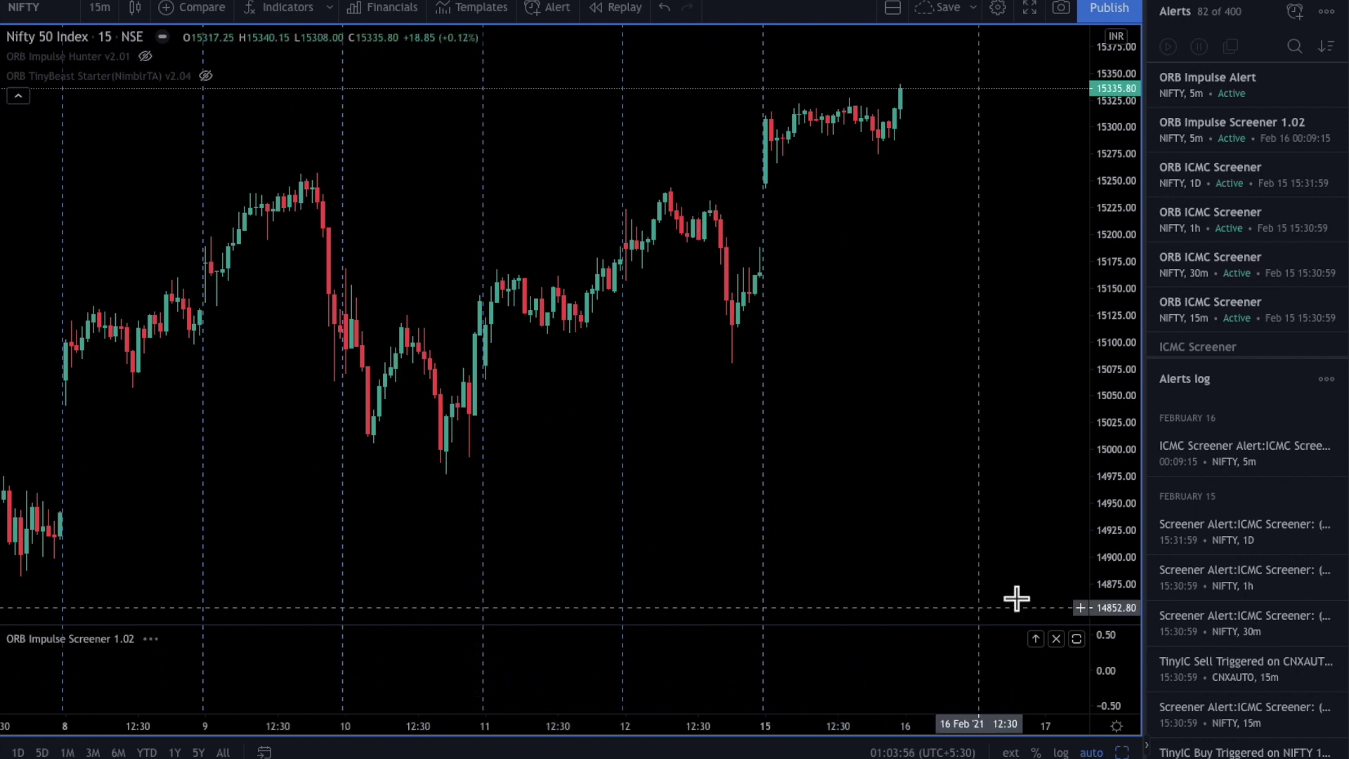
pyautogui.moveTo(1256, 98)
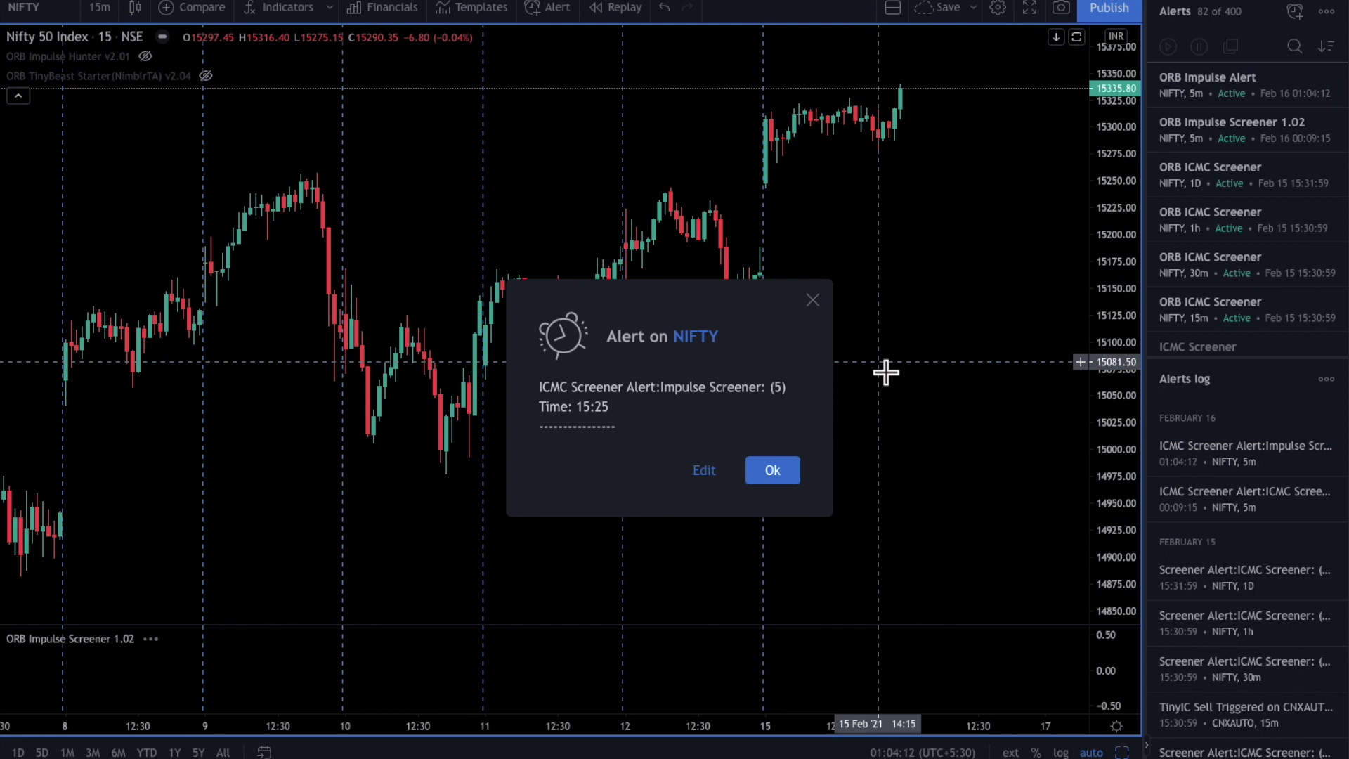
pyautogui.click(790, 470)
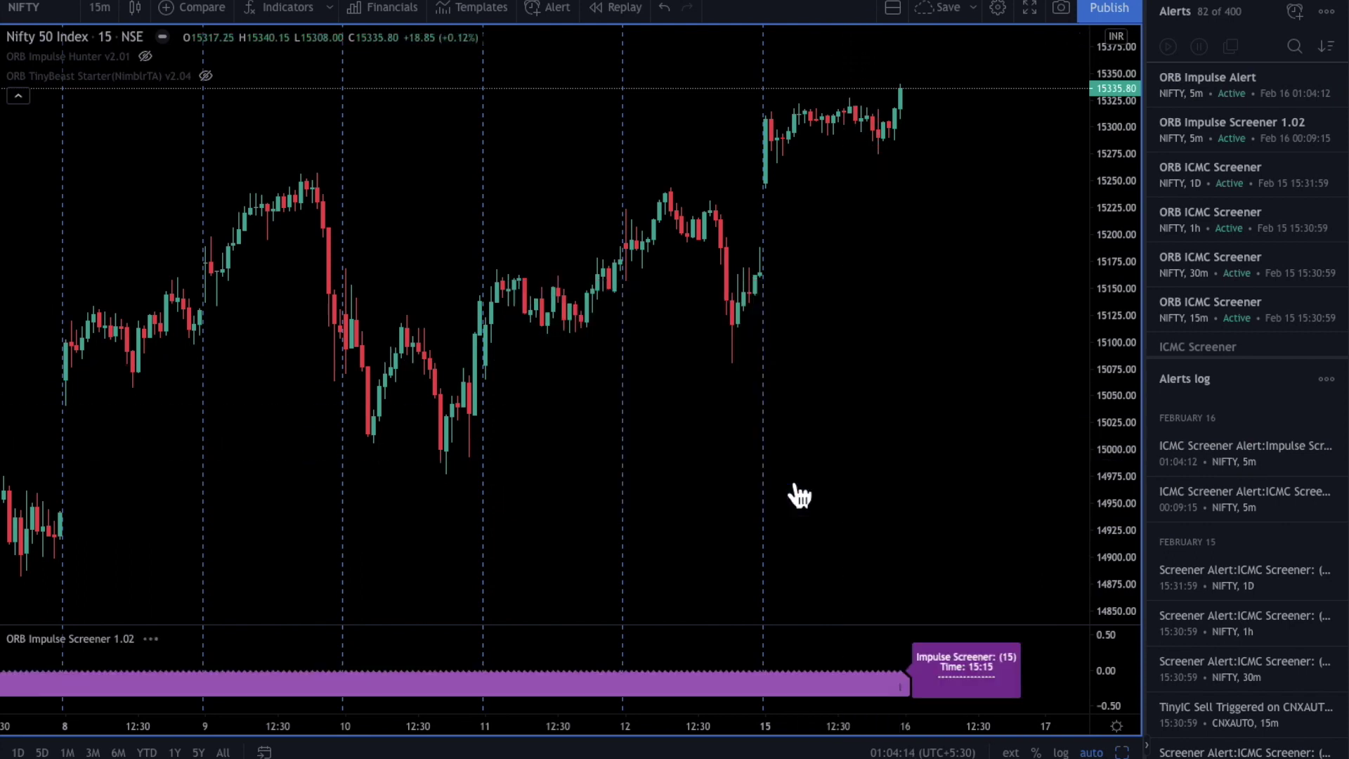